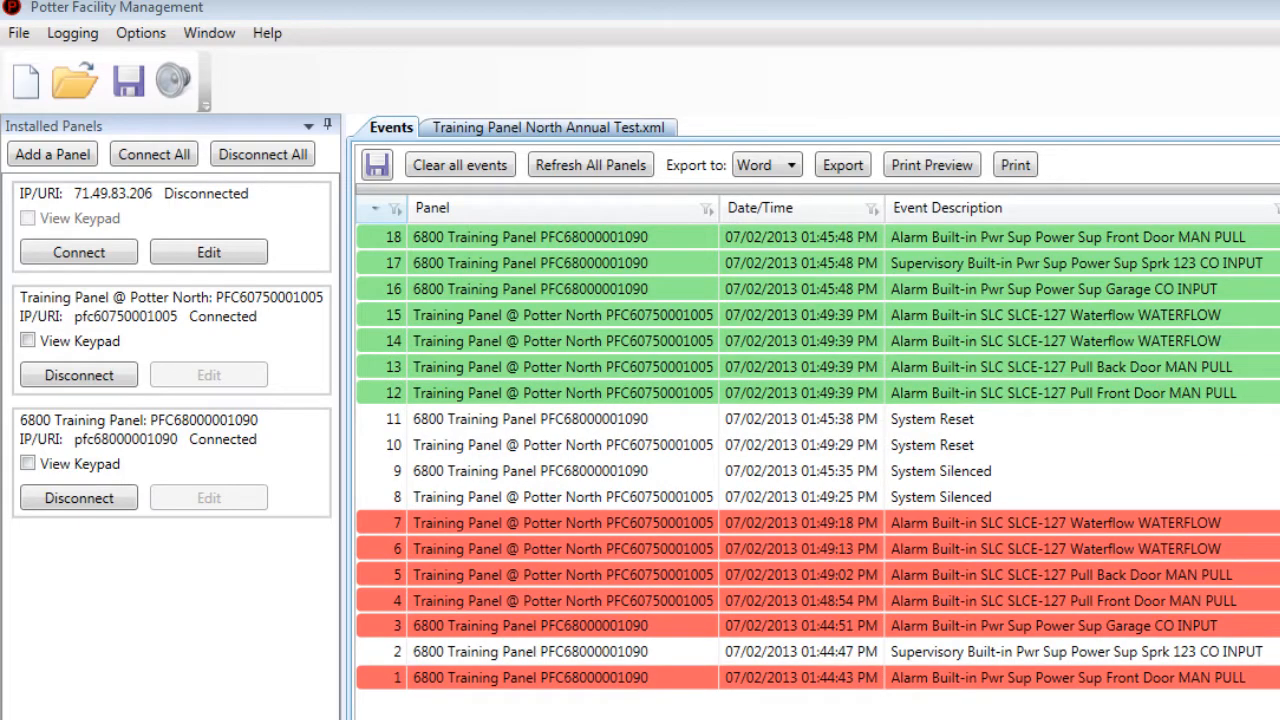
- Show and reposition the Potter North keypad, then cycle its alarms and supervisory event to end of list
{"action": "left_click", "coordinate": [27, 340]}
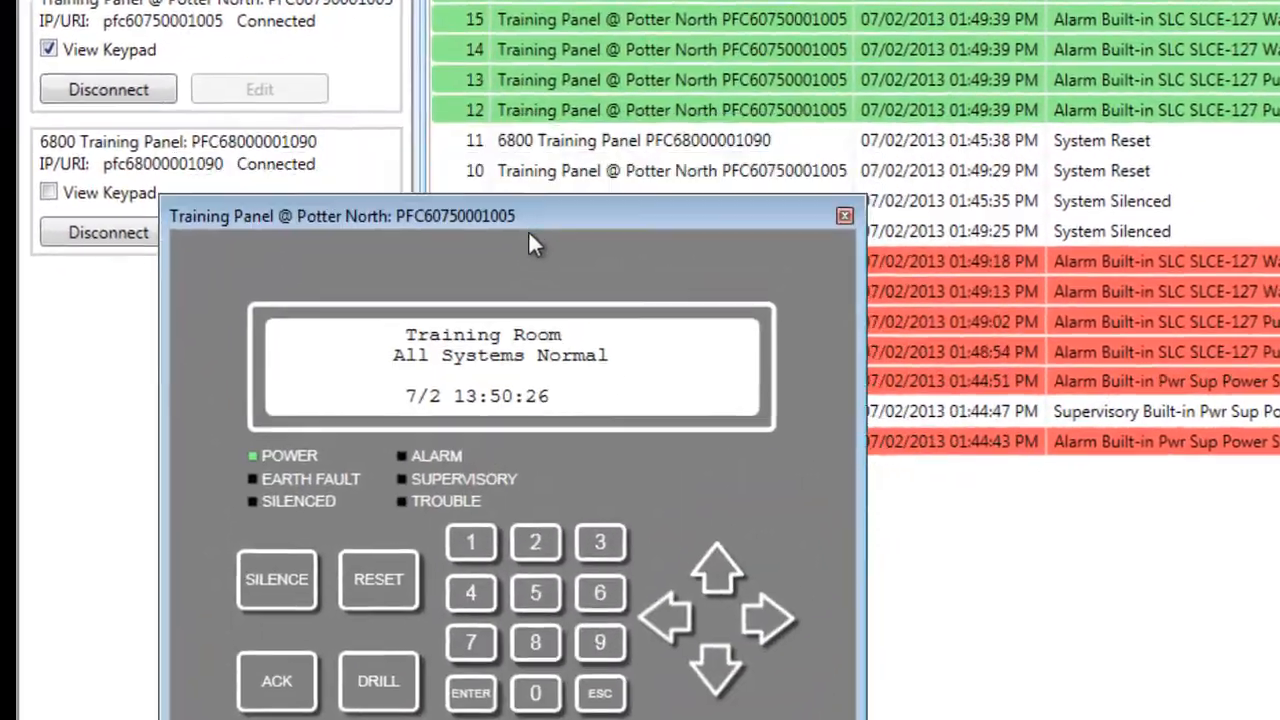
{"action": "left_click_drag", "start_coordinate": [532, 219], "coordinate": [482, 380]}
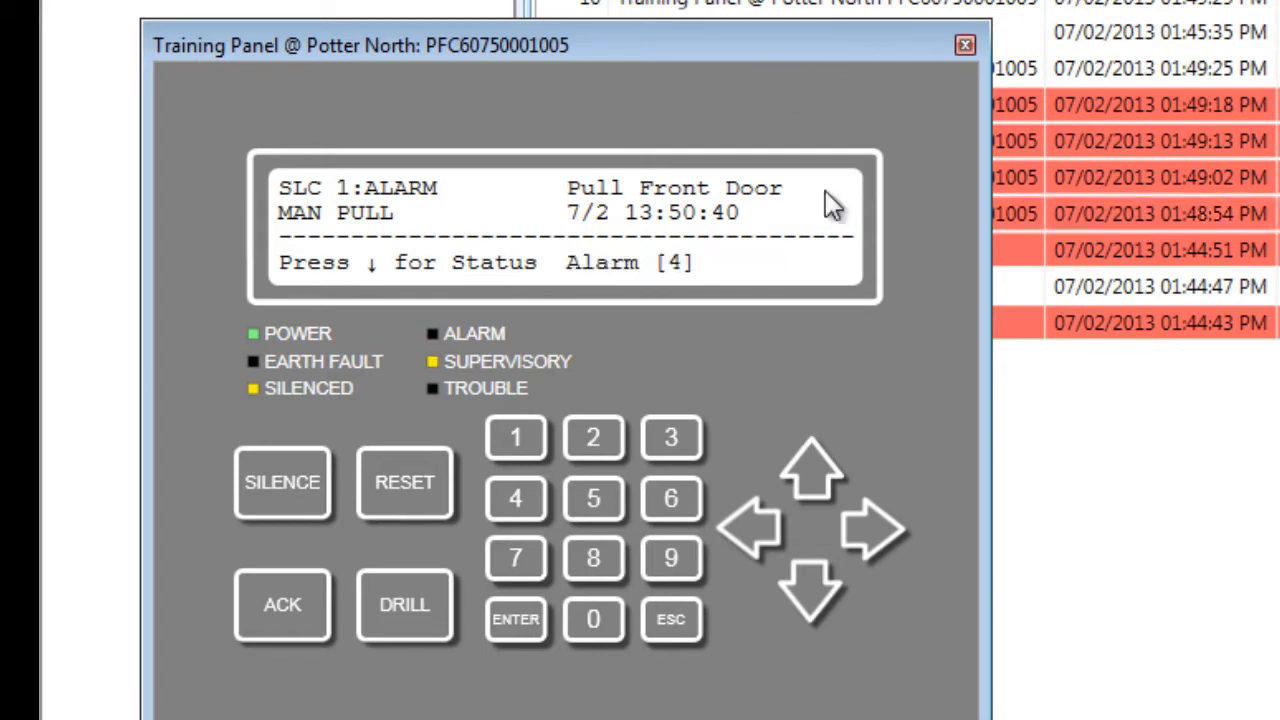
{"action": "left_click", "coordinate": [816, 592]}
{"action": "left_click", "coordinate": [816, 592]}
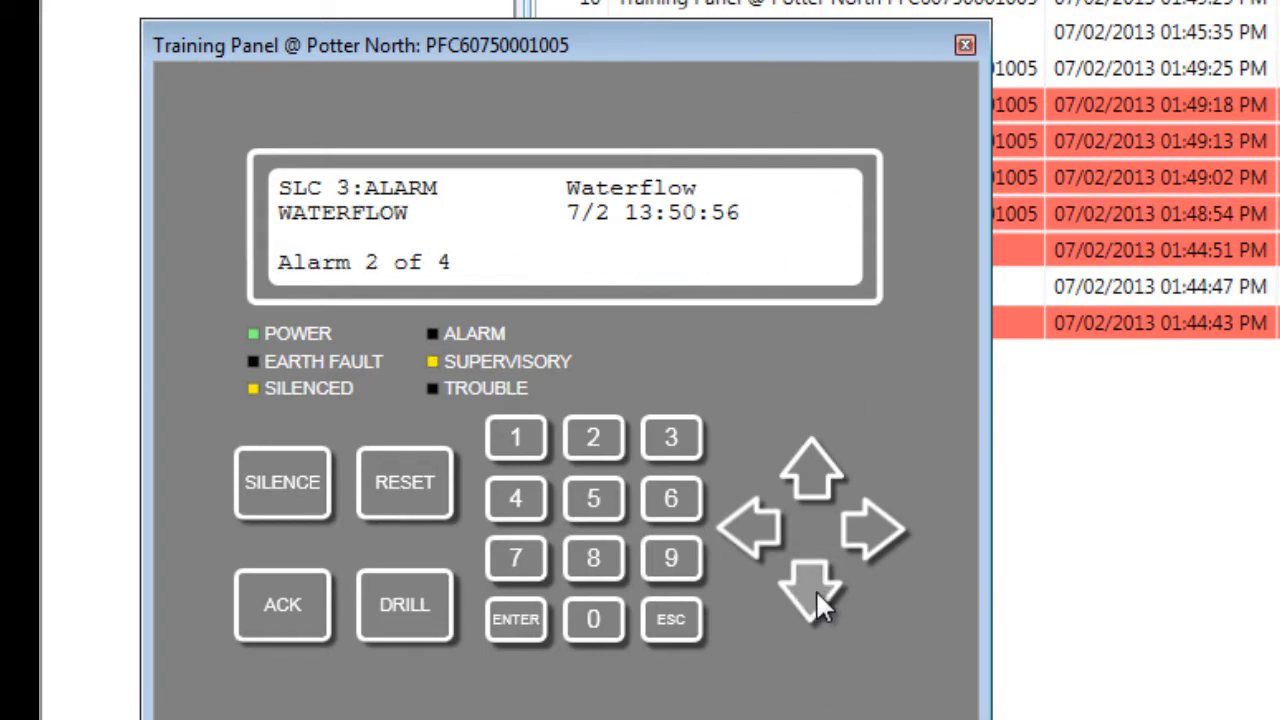
{"action": "left_click", "coordinate": [816, 592]}
{"action": "left_click", "coordinate": [816, 590]}
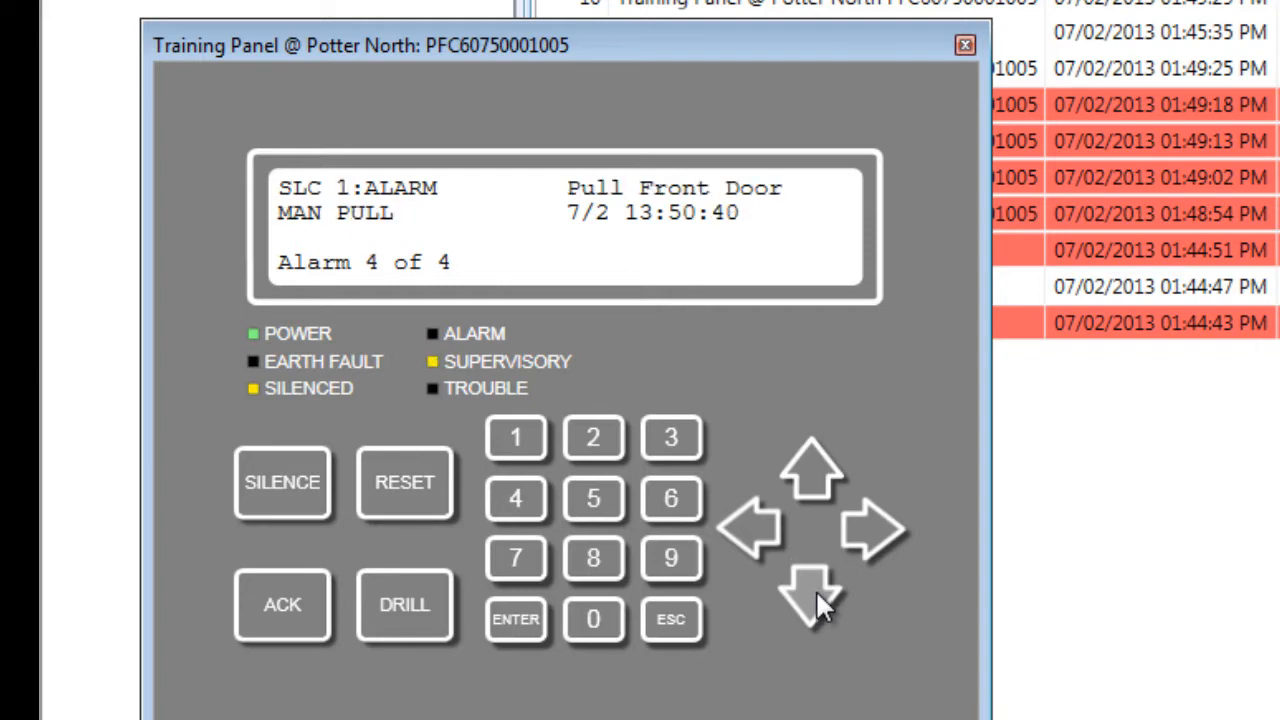
{"action": "left_click", "coordinate": [816, 590]}
{"action": "left_click", "coordinate": [816, 590]}
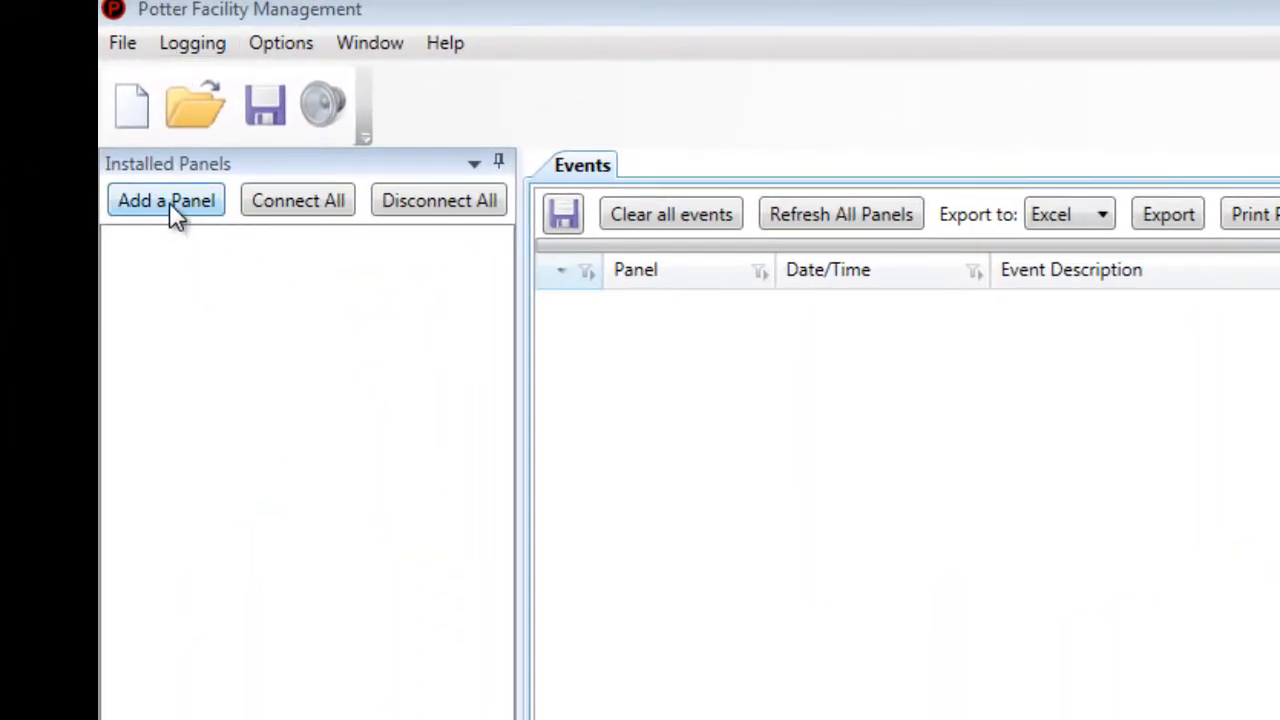
- Start a new panel entry with IP address 10.15.0.179, leaving the port at 0
{"action": "left_click", "coordinate": [170, 201]}
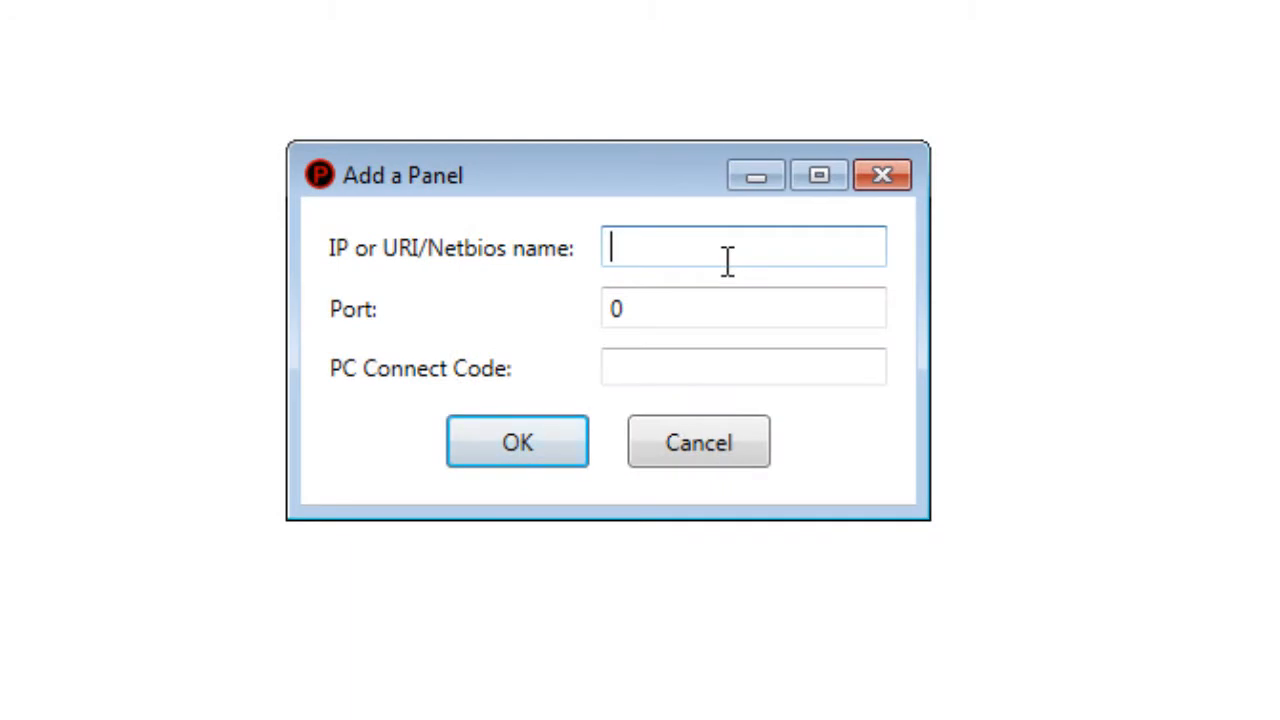
{"action": "type", "text": "10.15"}
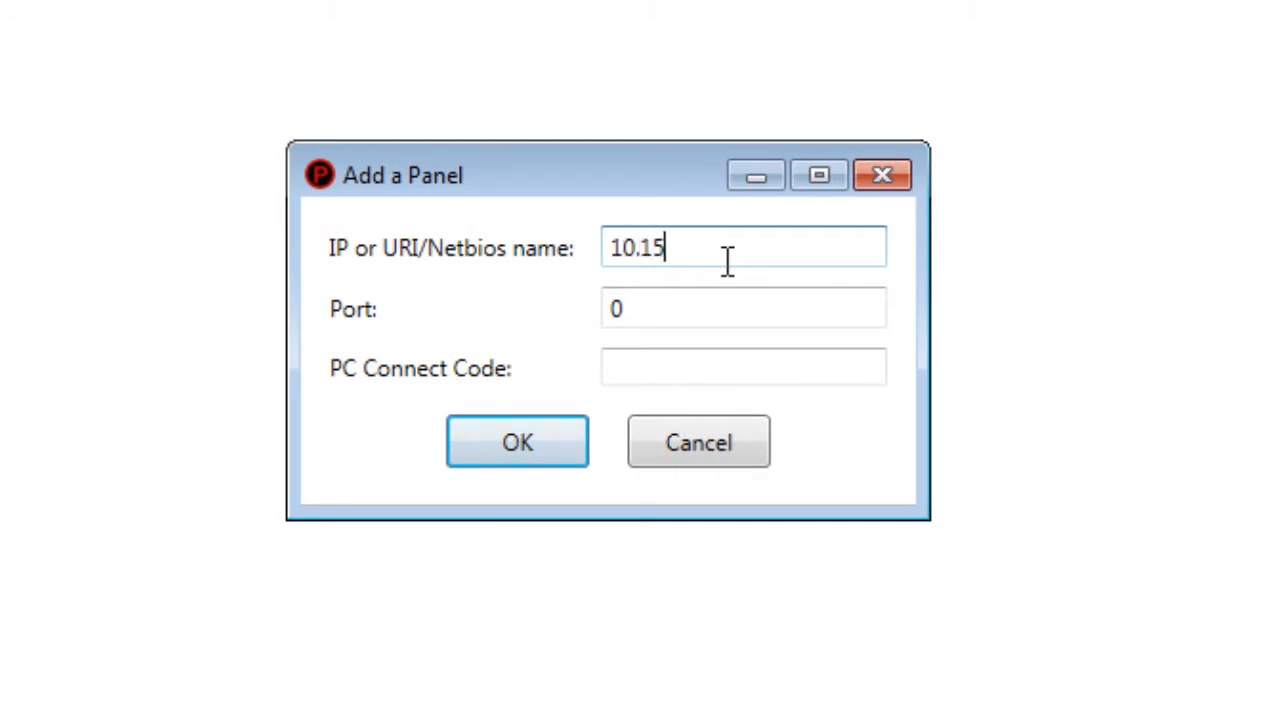
{"action": "type", "text": ".0.179"}
{"action": "left_click", "coordinate": [660, 300]}
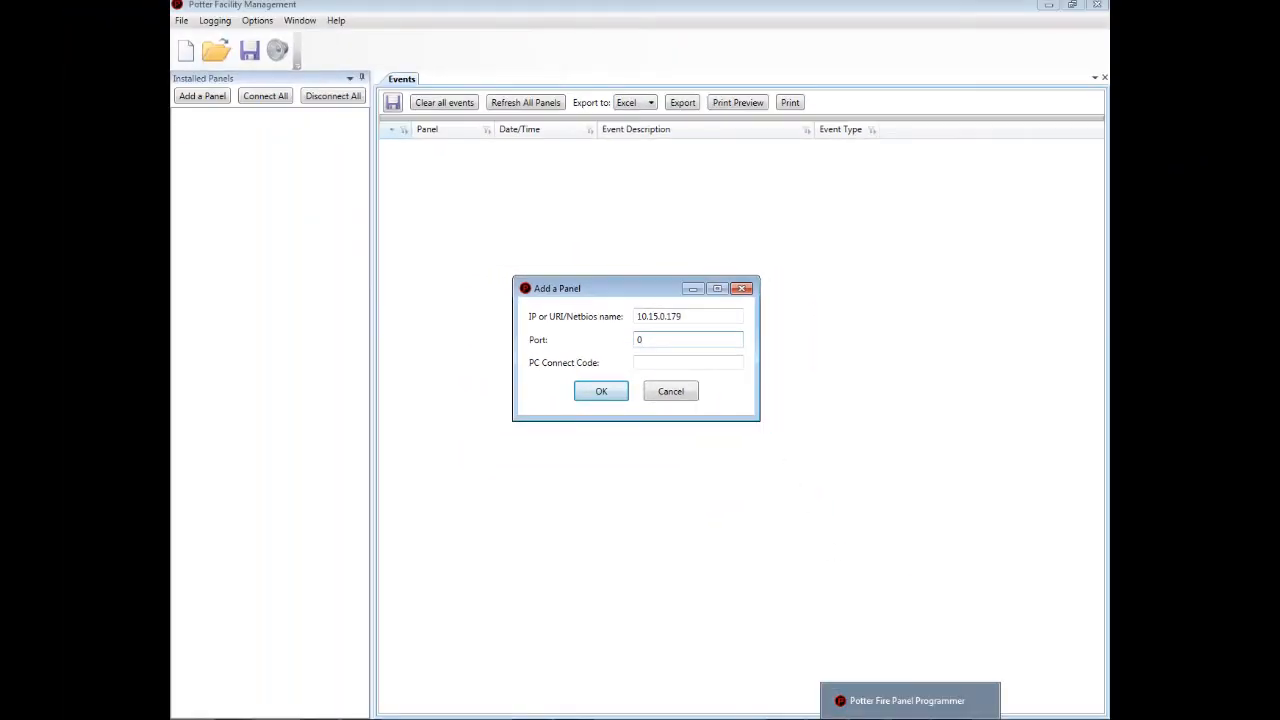
- In the enlarged Potter Fire Panel Programmer window, view LAN Settings showing PC Connect Port 32000
{"action": "left_click", "coordinate": [906, 718]}
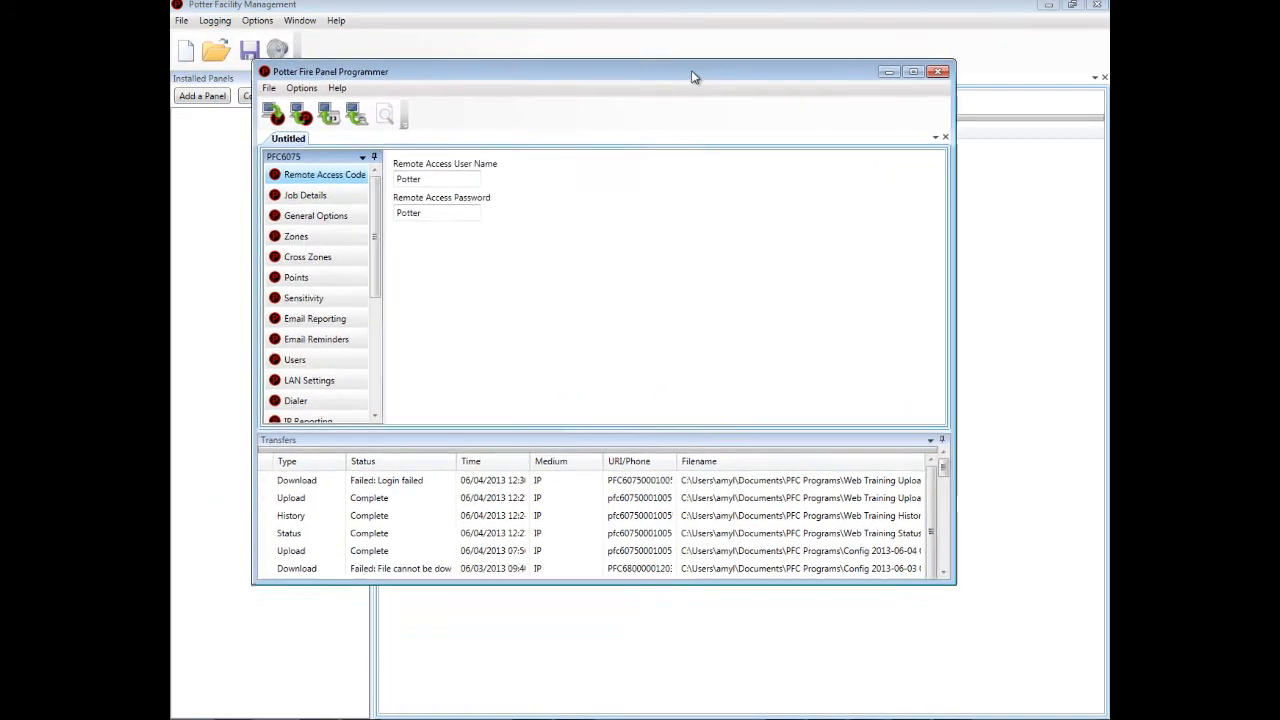
{"action": "left_click_drag", "start_coordinate": [950, 584], "coordinate": [1049, 669]}
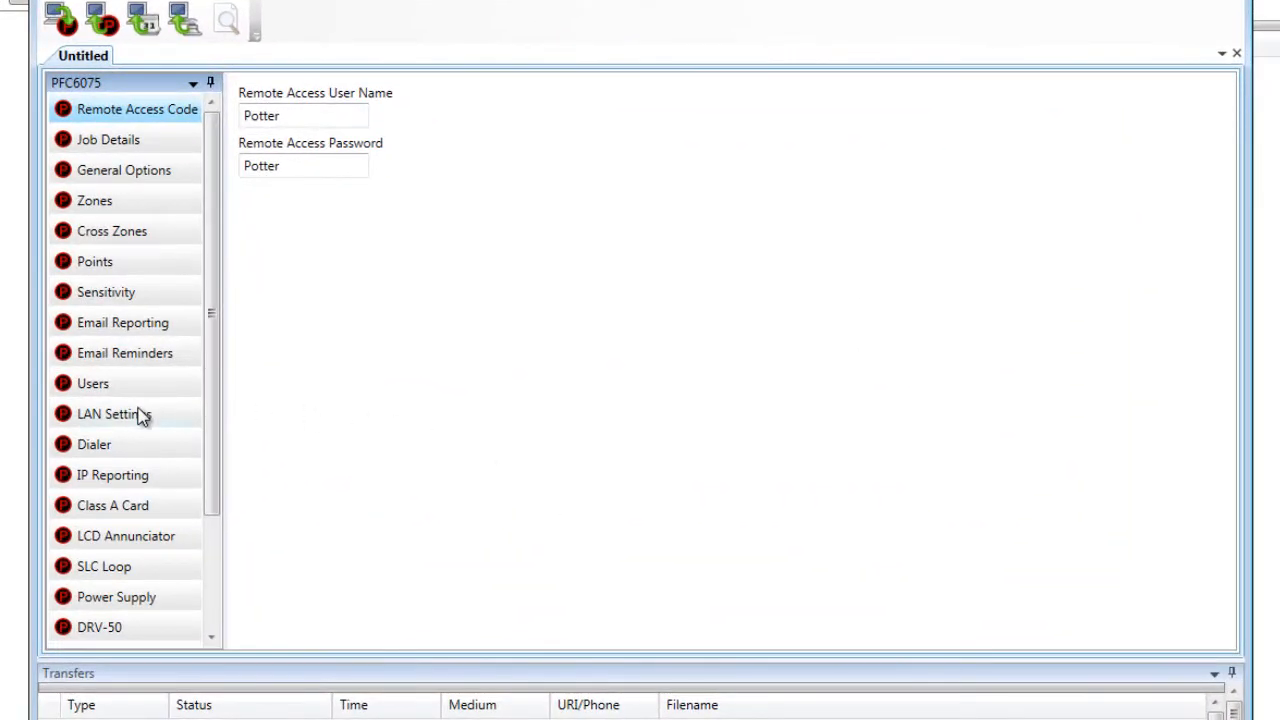
{"action": "left_click", "coordinate": [142, 422]}
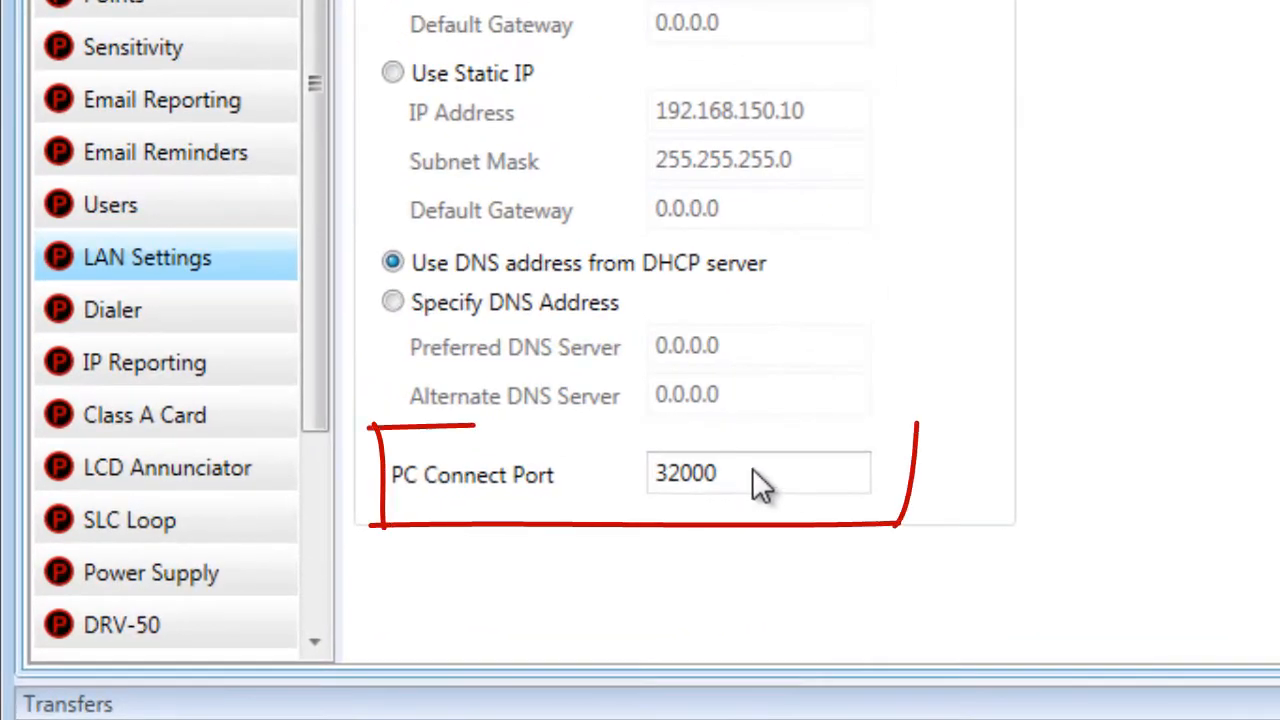
{"action": "left_click", "coordinate": [750, 474]}
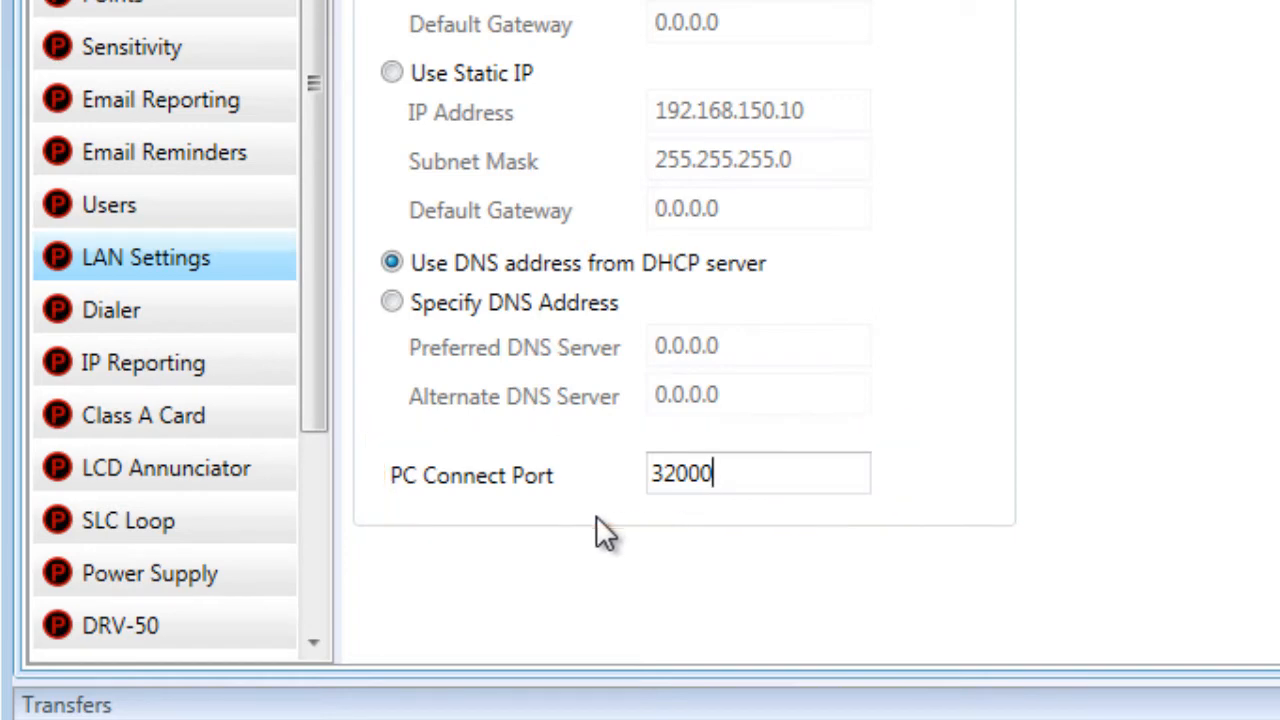
{"action": "left_click_drag", "start_coordinate": [316, 344], "coordinate": [321, 428]}
{"action": "left_click_drag", "start_coordinate": [298, 280], "coordinate": [342, 268]}
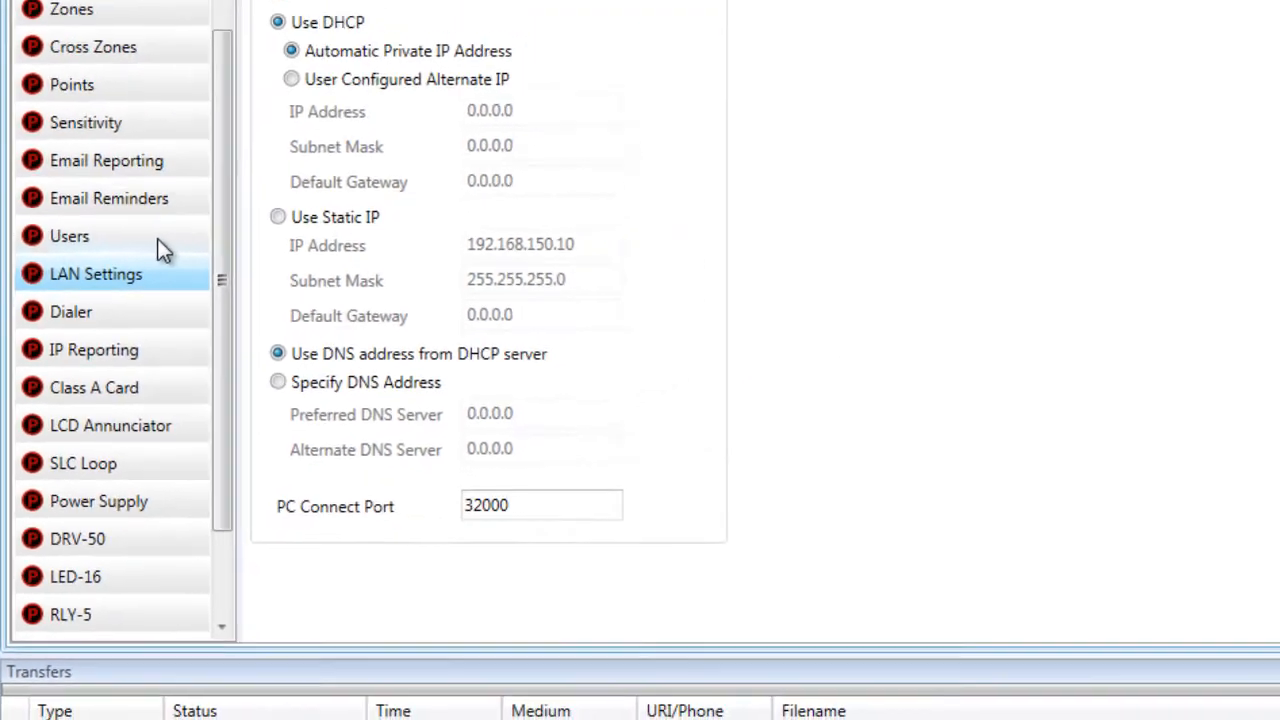
- In the Users grid, grant User 9 PC Connect Supervised Single User and Review History
{"action": "left_click", "coordinate": [159, 243]}
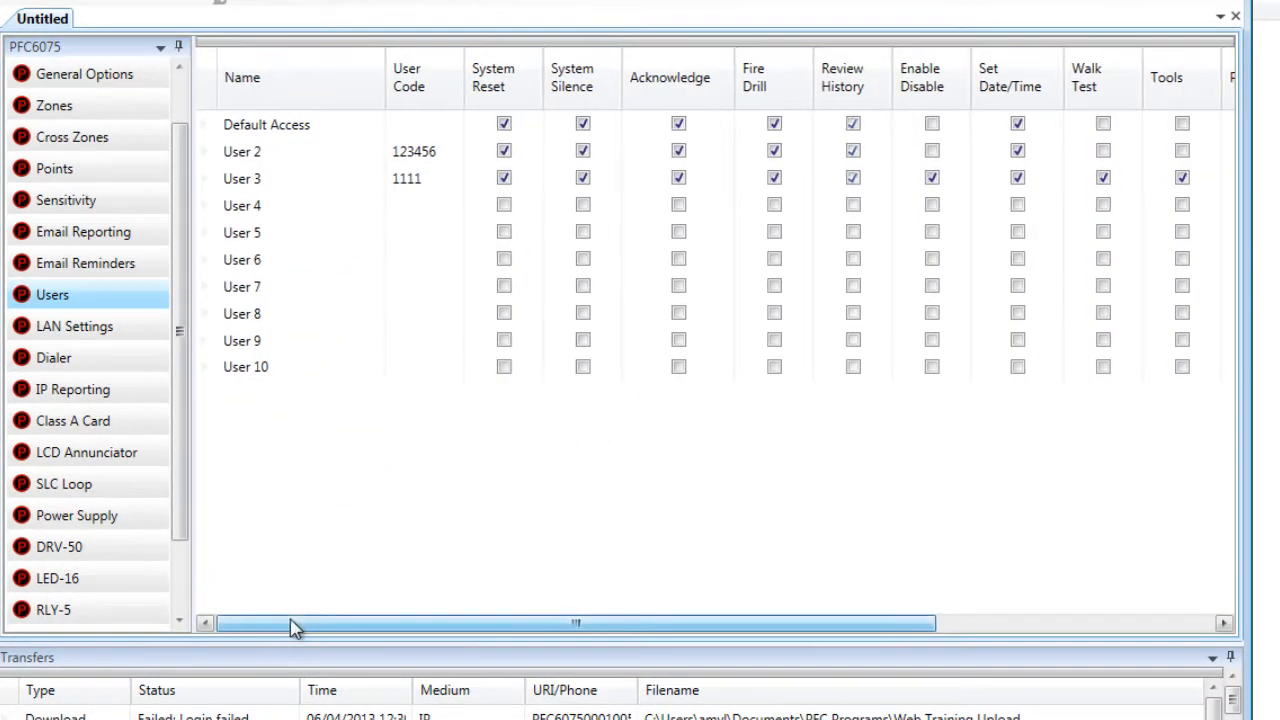
{"action": "left_click_drag", "start_coordinate": [296, 627], "coordinate": [303, 627]}
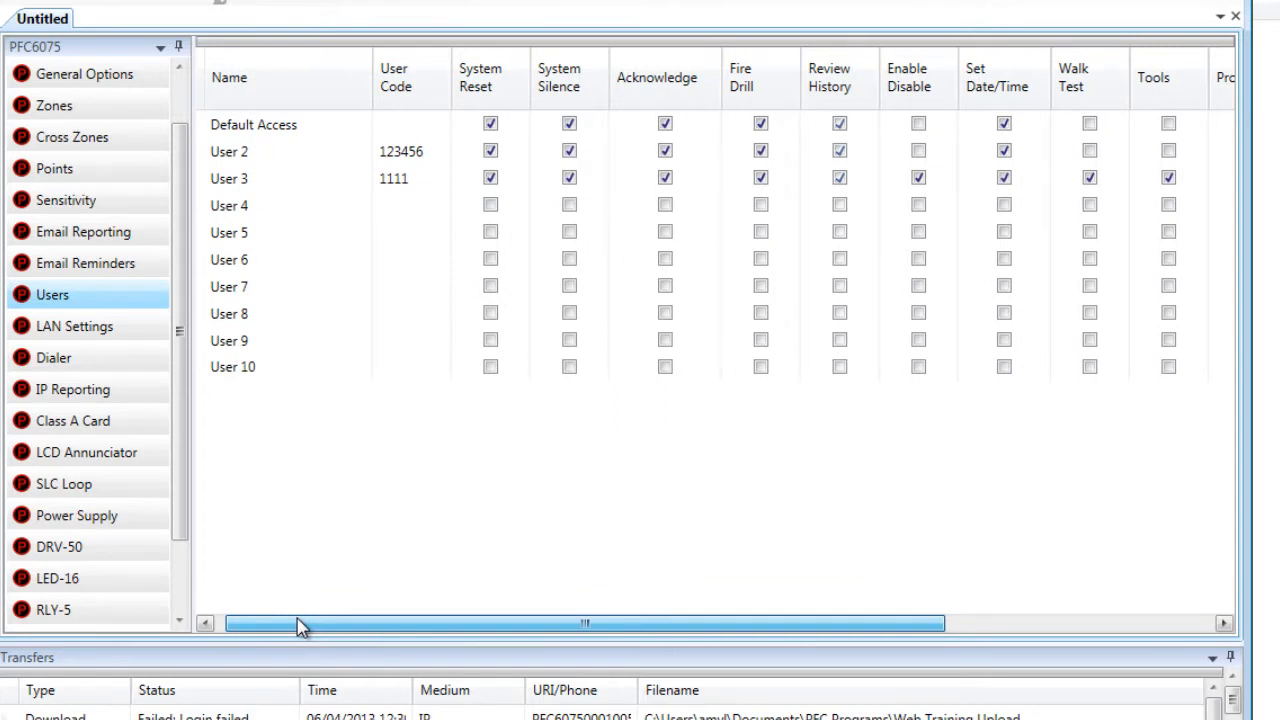
{"action": "left_click_drag", "start_coordinate": [300, 626], "coordinate": [512, 626]}
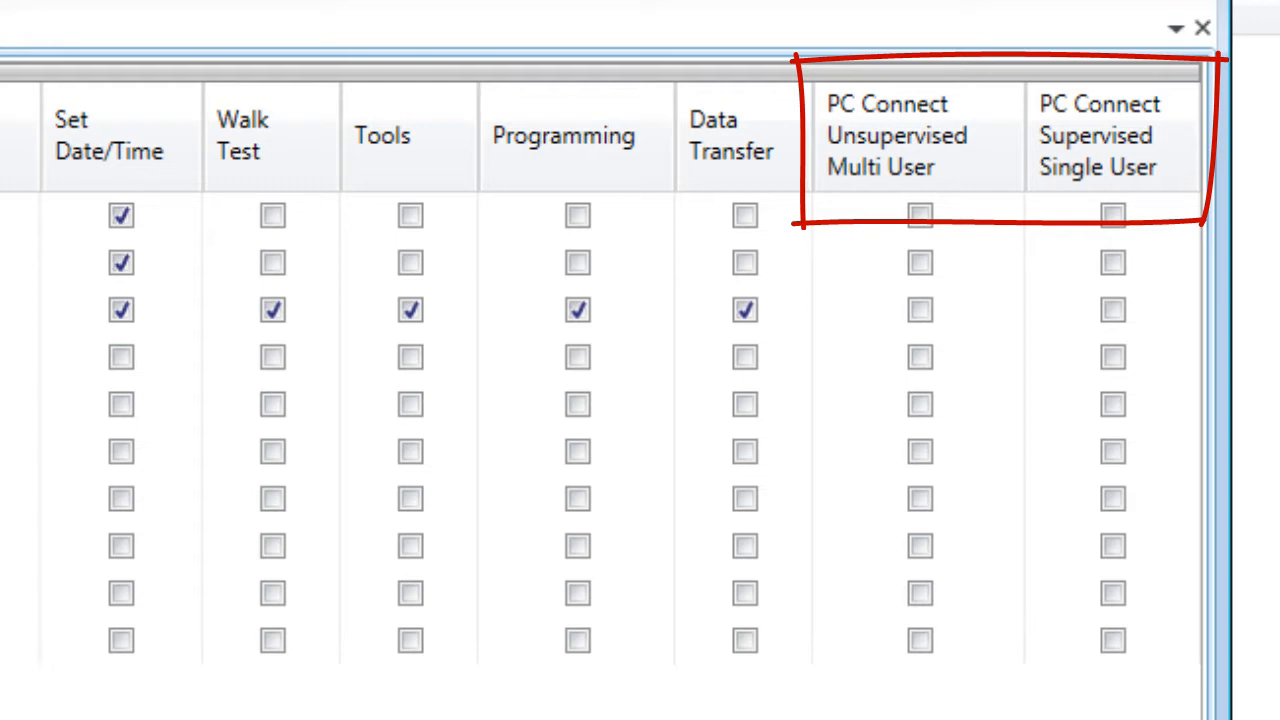
{"action": "left_click", "coordinate": [1114, 590]}
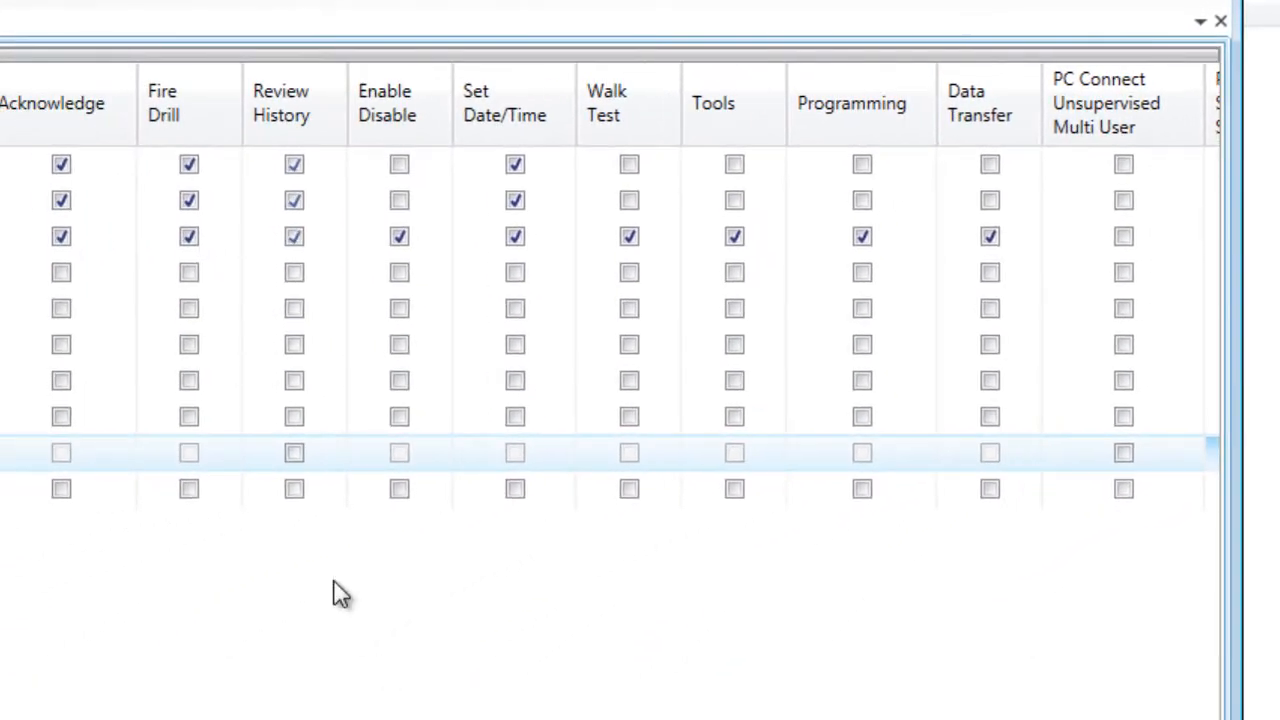
{"action": "left_click", "coordinate": [292, 453]}
- Enter a new access code for User 9 and commit it
{"action": "scroll", "coordinate": [610, 300], "scroll_direction": "left", "scroll_amount": 5}
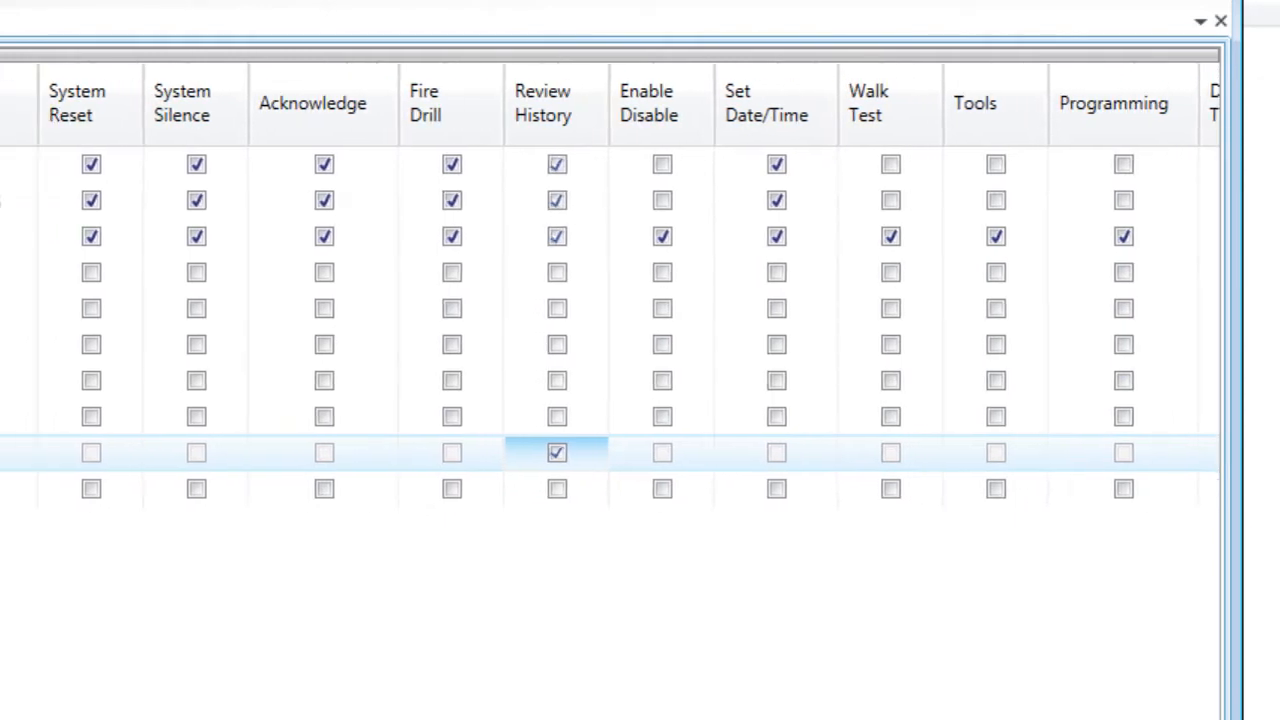
{"action": "left_click", "coordinate": [67, 453]}
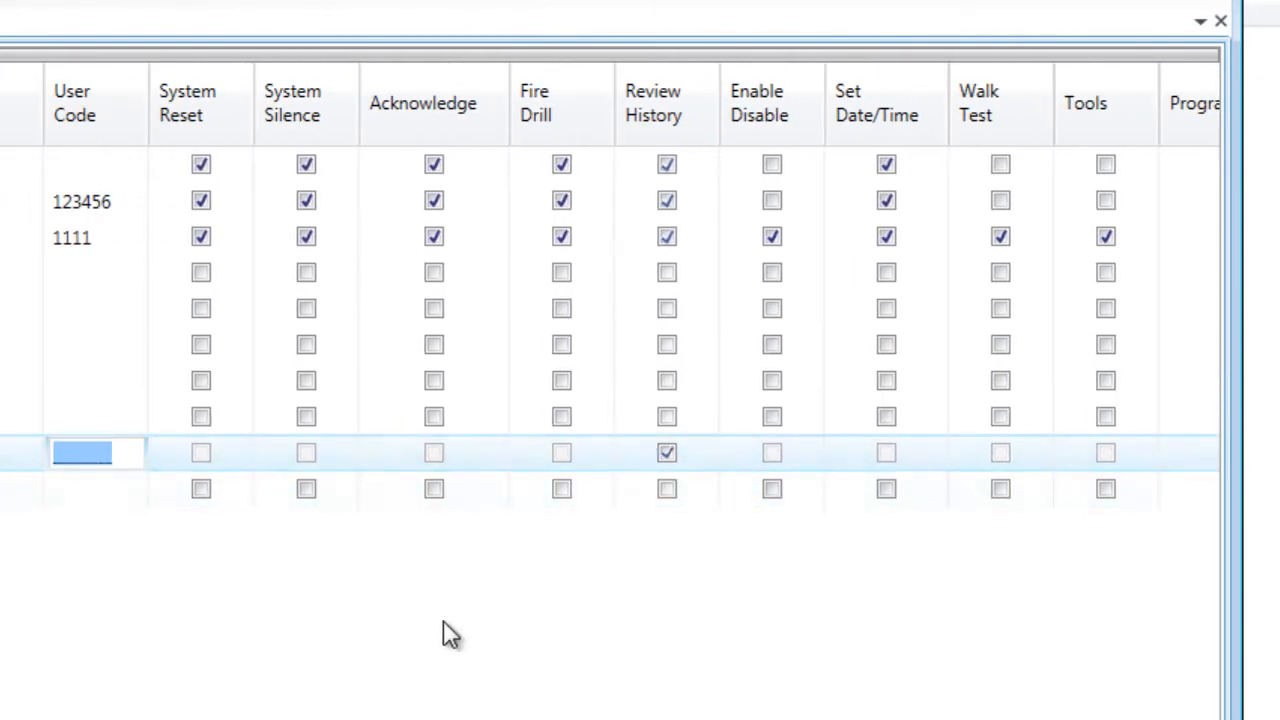
{"action": "type", "text": "9999"}
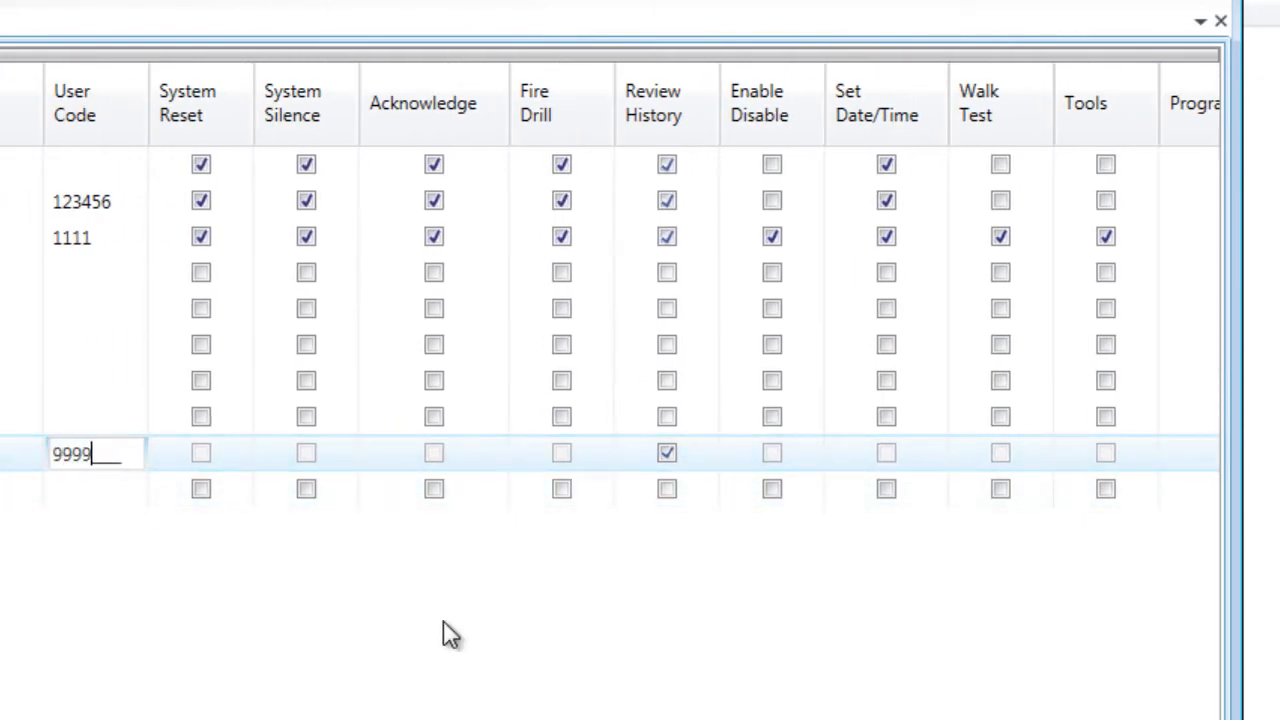
{"action": "left_click", "coordinate": [29, 460]}
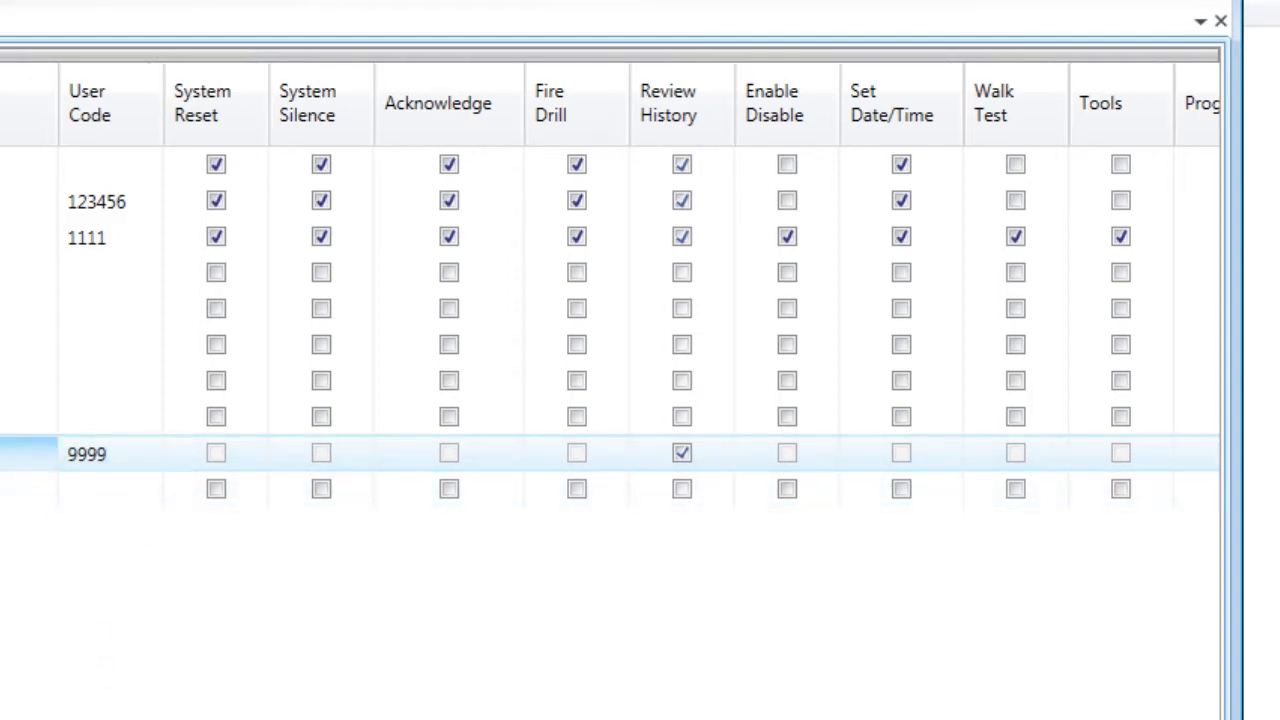
{"action": "scroll", "coordinate": [610, 300], "scroll_direction": "right", "scroll_amount": 10}
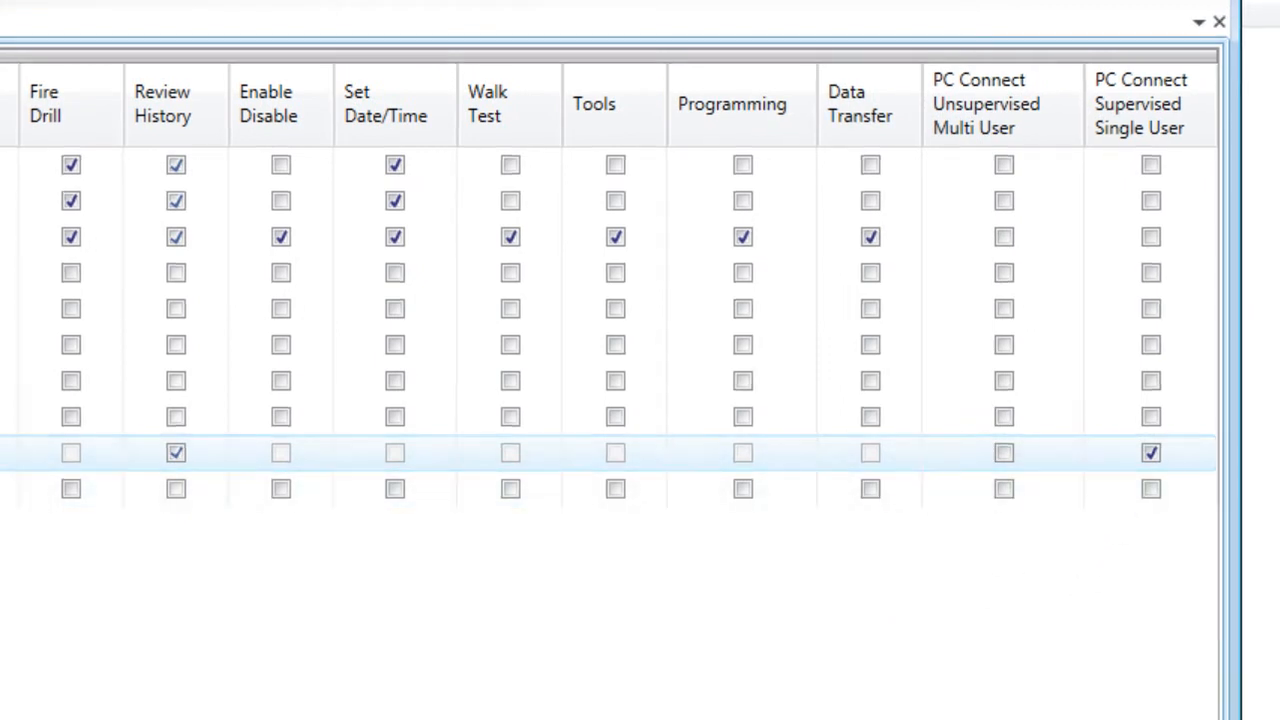
{"action": "scroll", "coordinate": [618, 286], "scroll_direction": "left", "scroll_amount": 1}
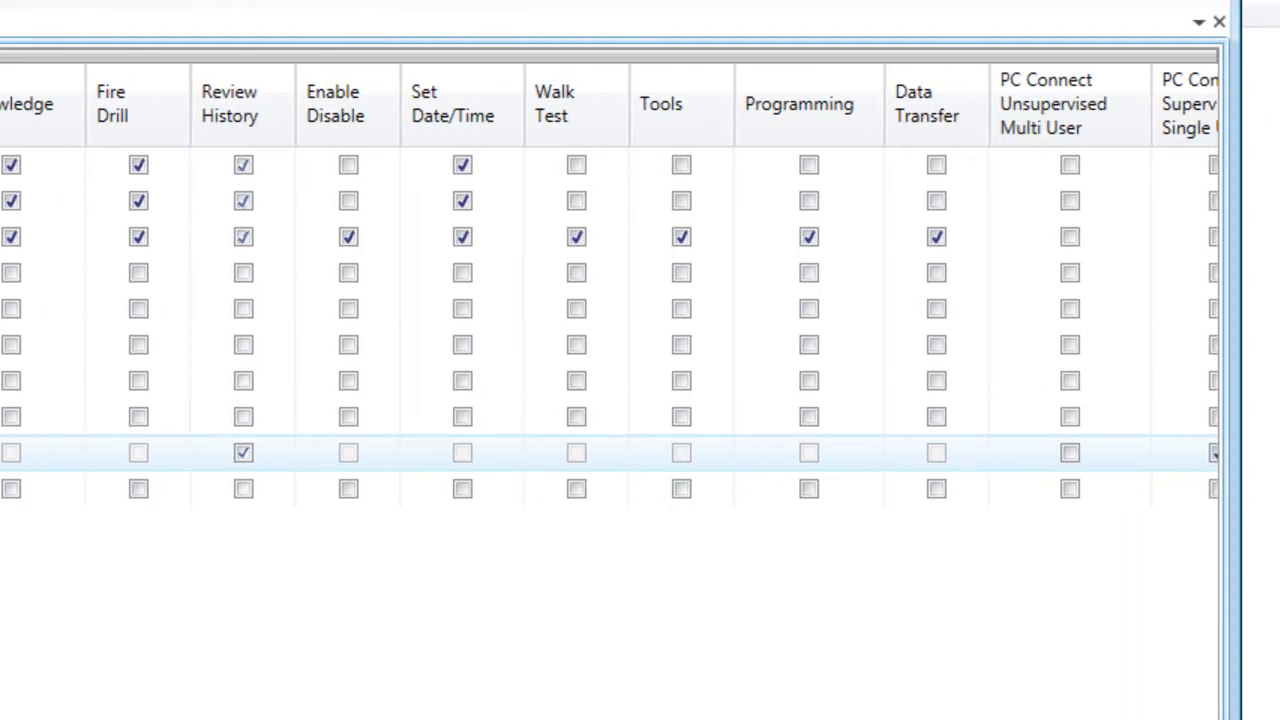
{"action": "scroll", "coordinate": [618, 286], "scroll_direction": "left", "scroll_amount": 7}
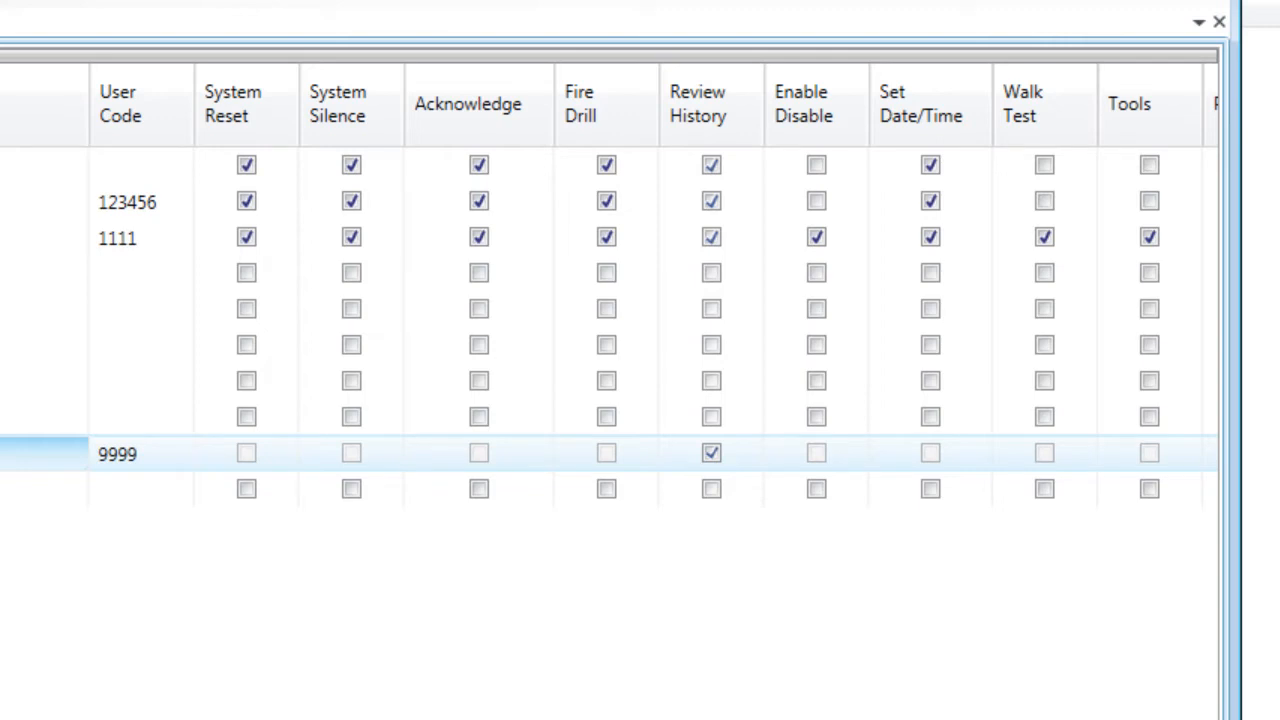
- Give User 10 an access code plus PC Connect Unsupervised Multi User and Review History permissions
{"action": "left_click", "coordinate": [158, 490]}
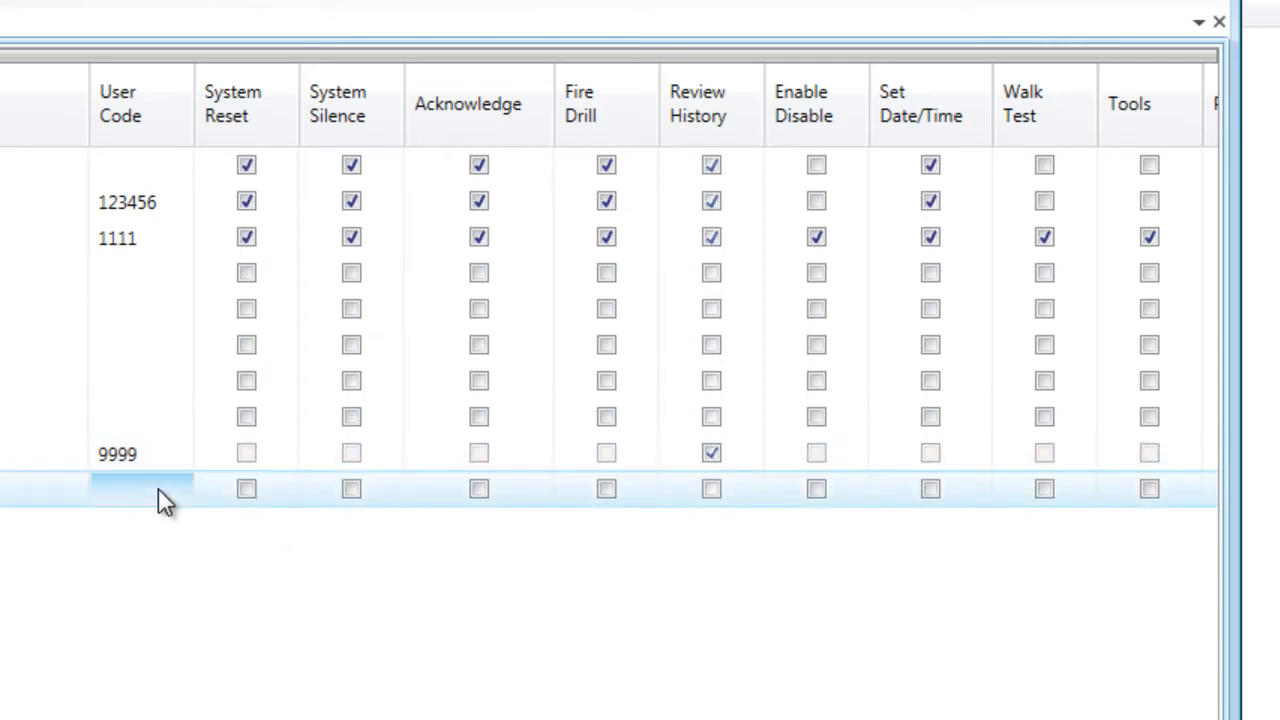
{"action": "left_click", "coordinate": [158, 489]}
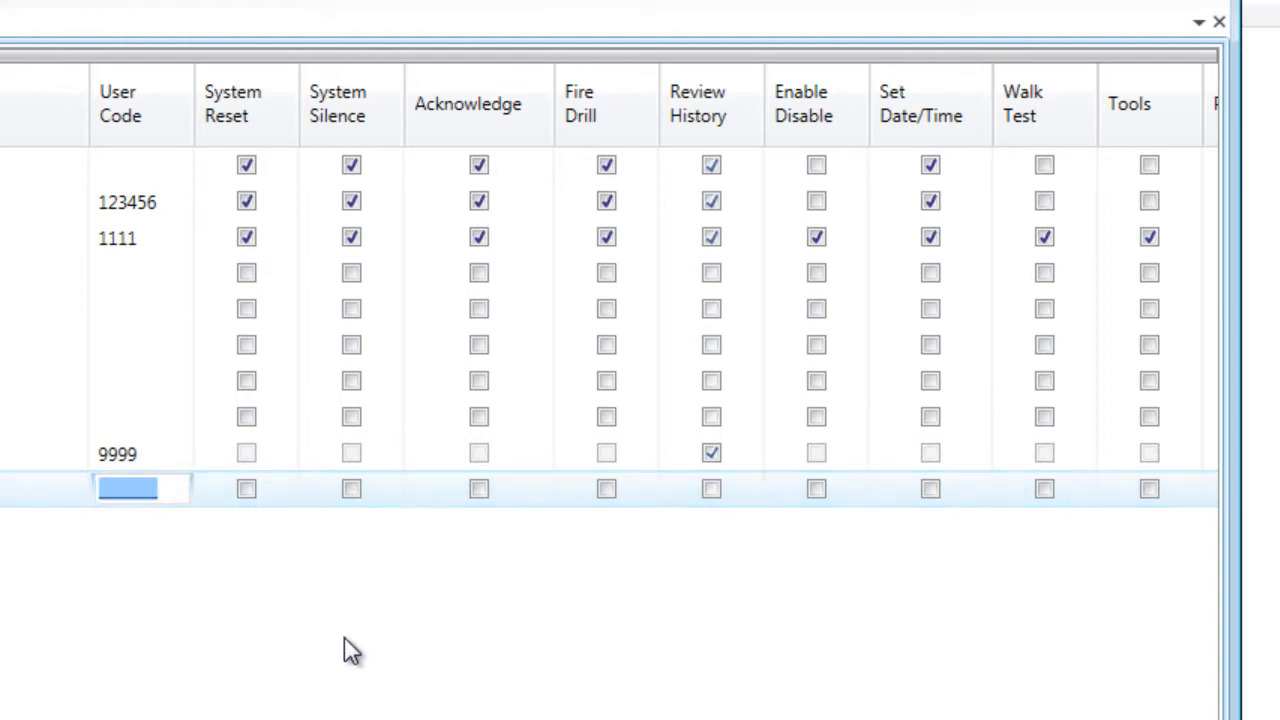
{"action": "type", "text": "2222"}
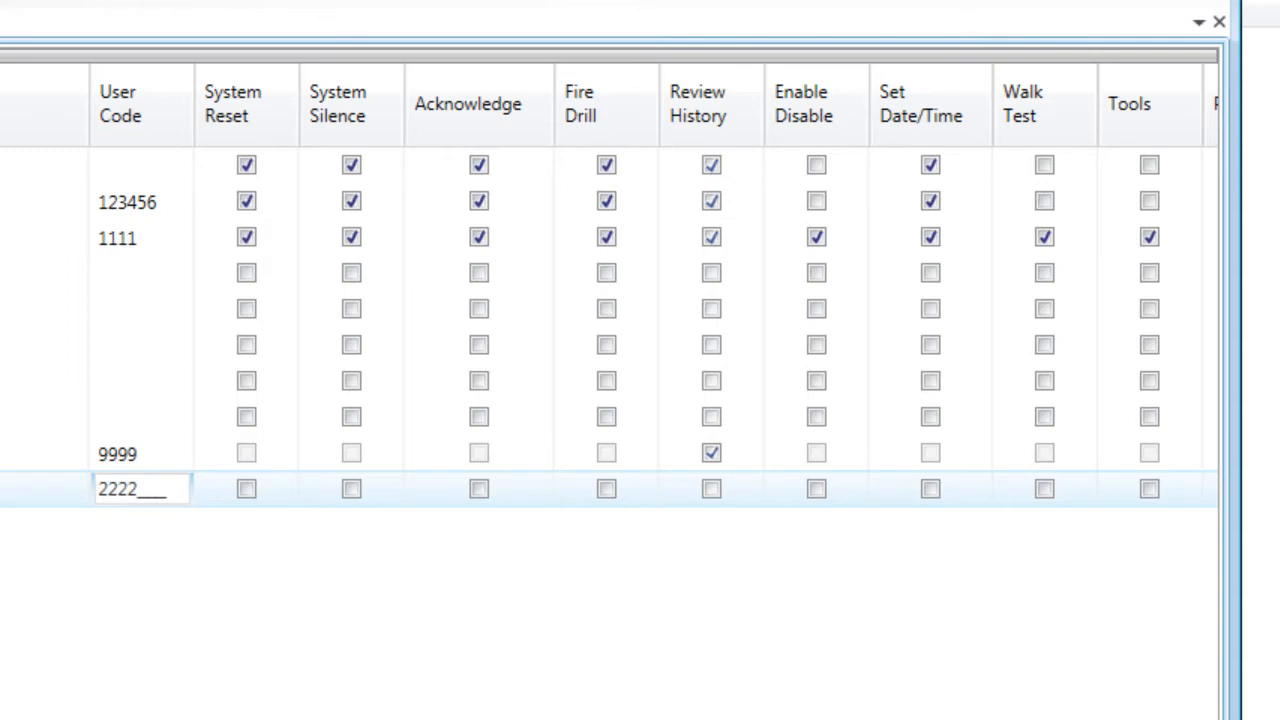
{"action": "scroll", "coordinate": [610, 400], "scroll_direction": "right", "scroll_amount": 5}
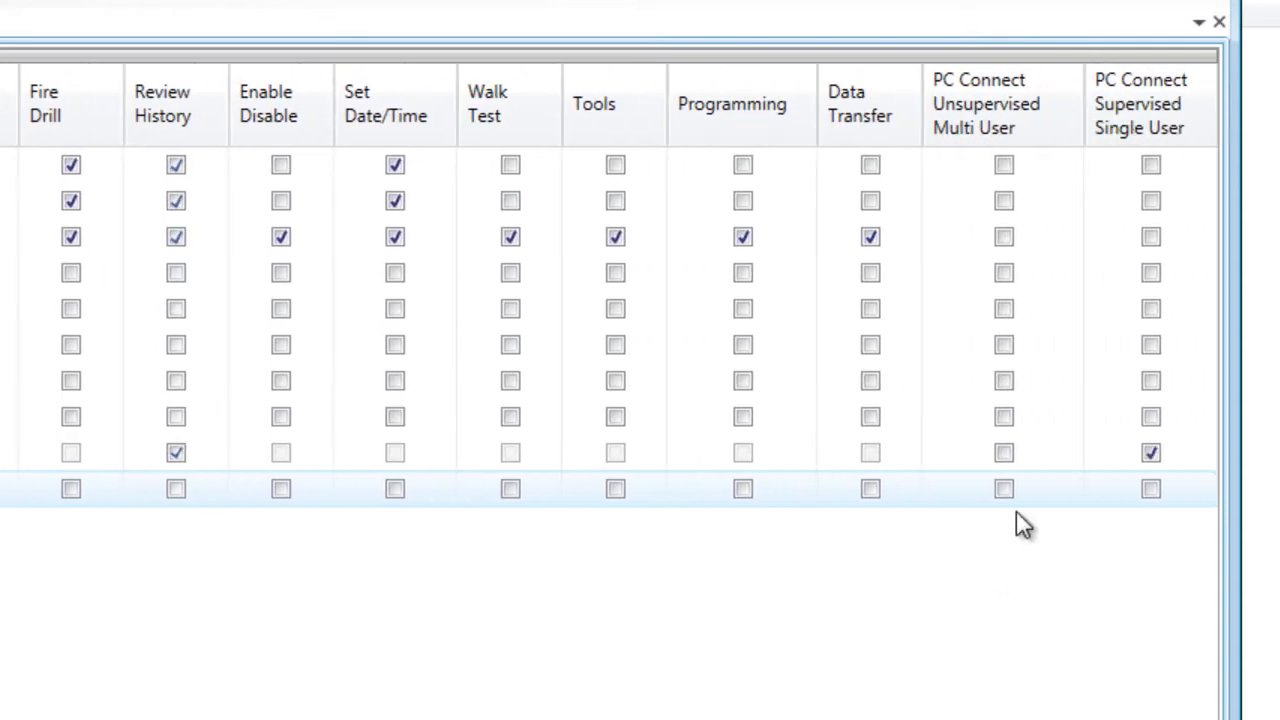
{"action": "left_click", "coordinate": [1004, 488]}
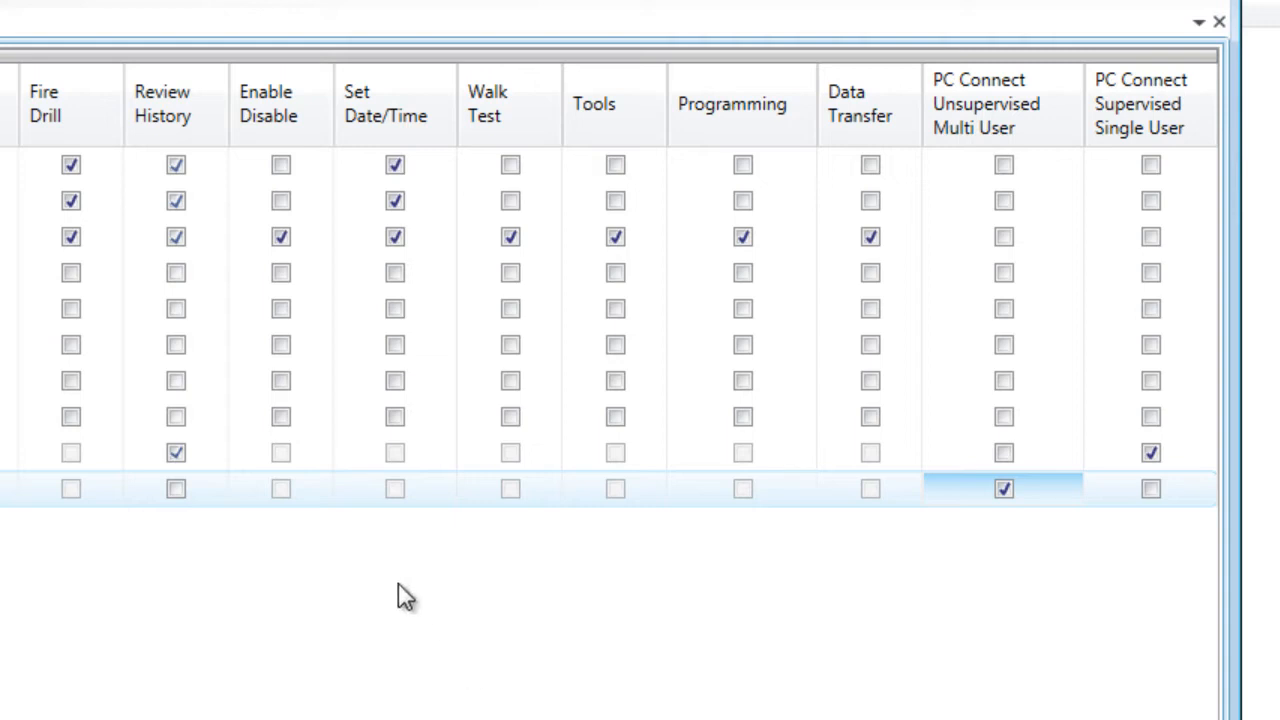
{"action": "left_click", "coordinate": [176, 489]}
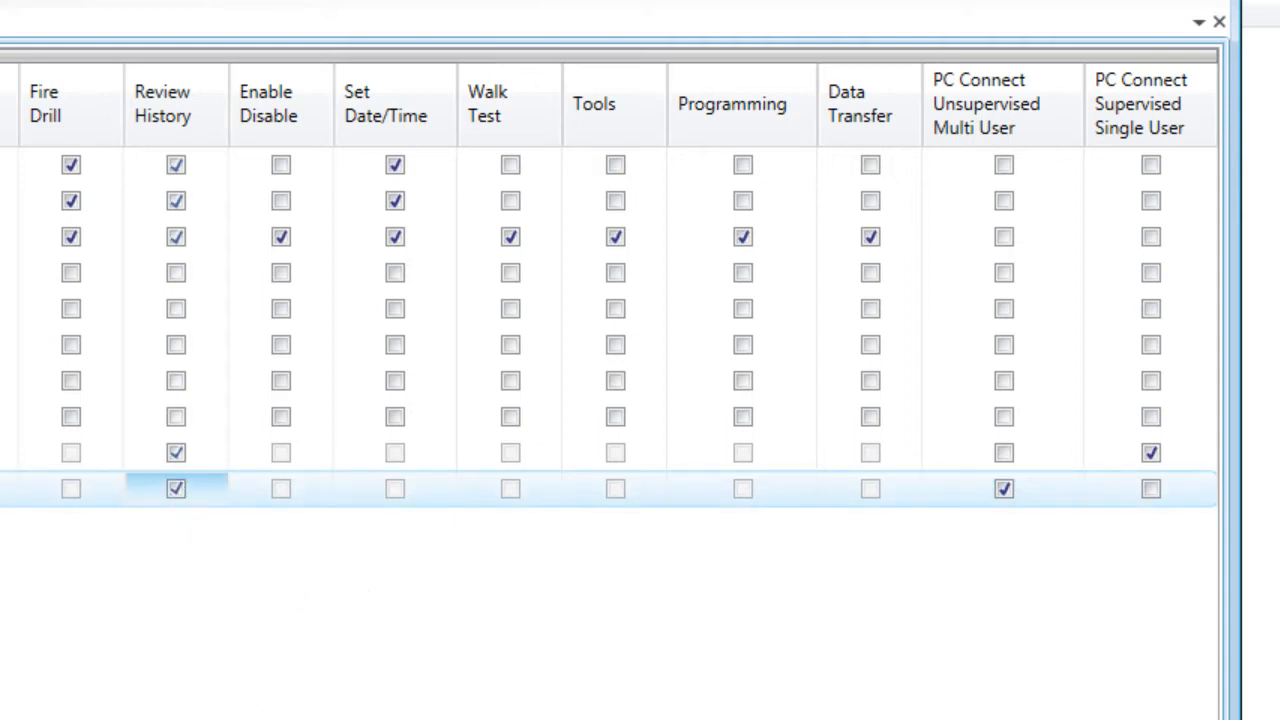
{"action": "scroll", "coordinate": [155, 667], "scroll_direction": "left", "scroll_amount": 5}
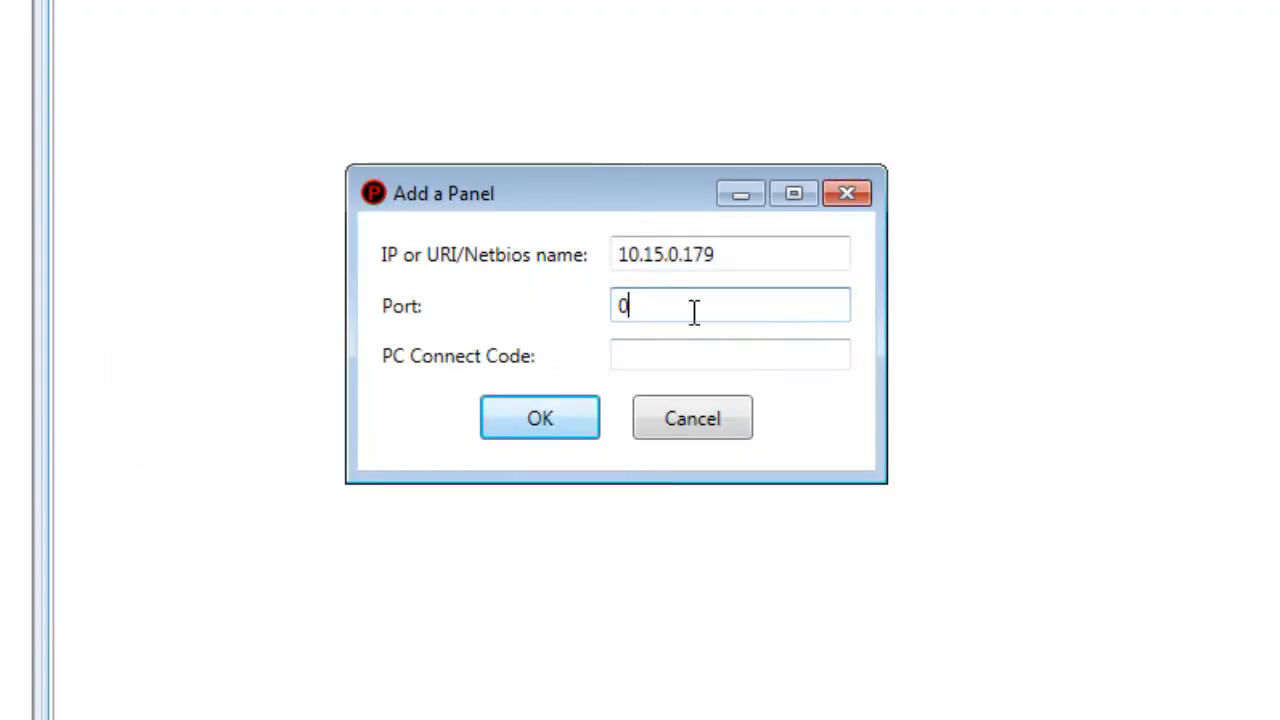
- Add the 10.15.0.179 panel on port 32000 with its PC Connect Code, then connect to it
{"action": "left_click_drag", "start_coordinate": [686, 309], "coordinate": [591, 337]}
{"action": "type", "text": "32000"}
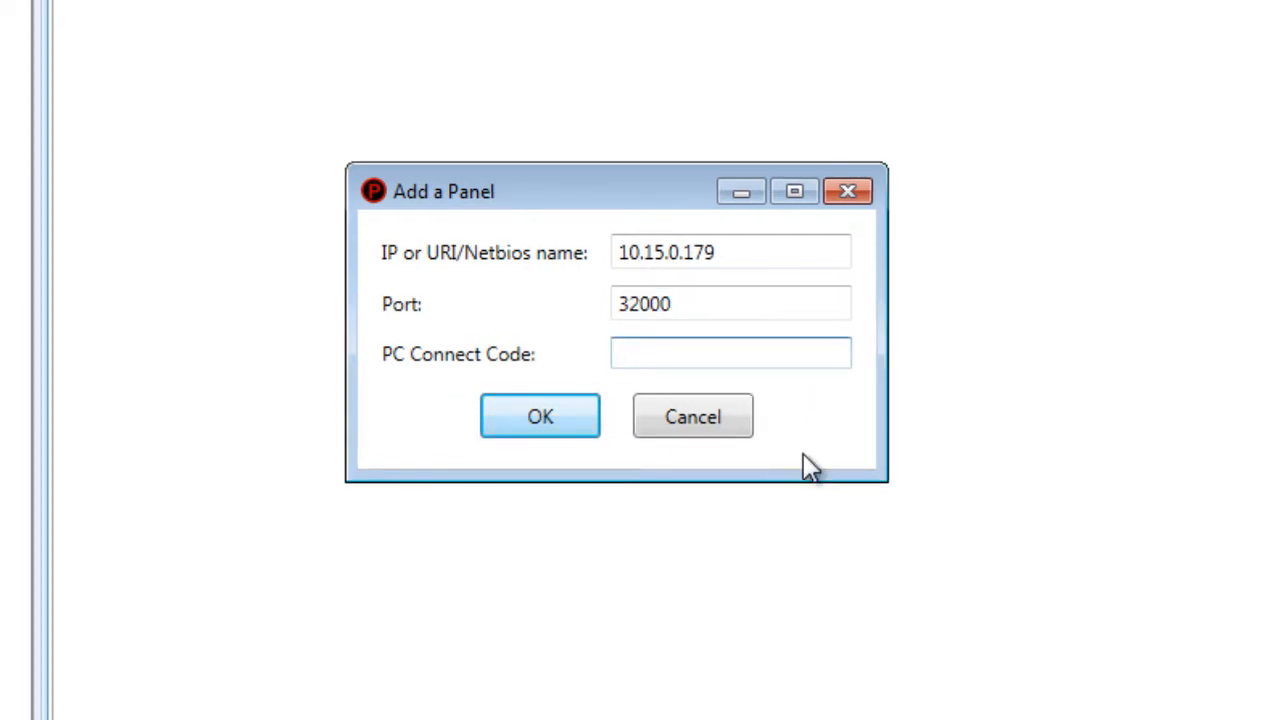
{"action": "type", "text": "1234"}
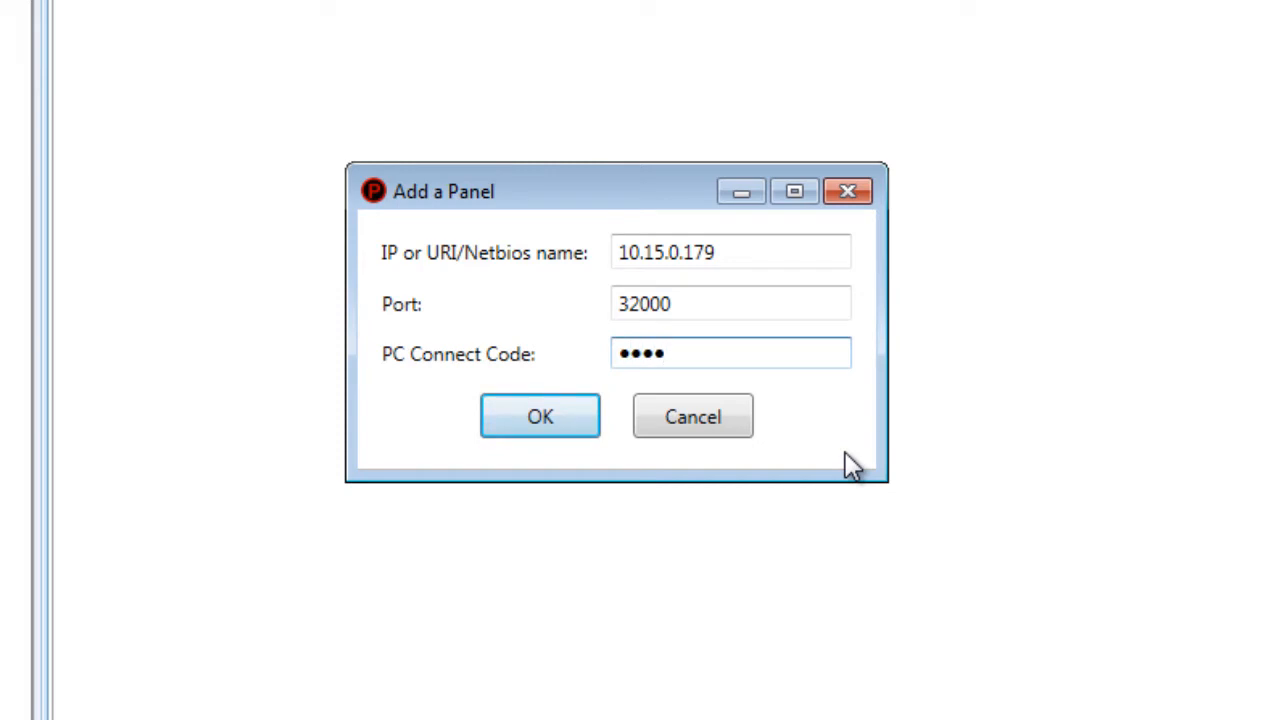
{"action": "left_click", "coordinate": [540, 416]}
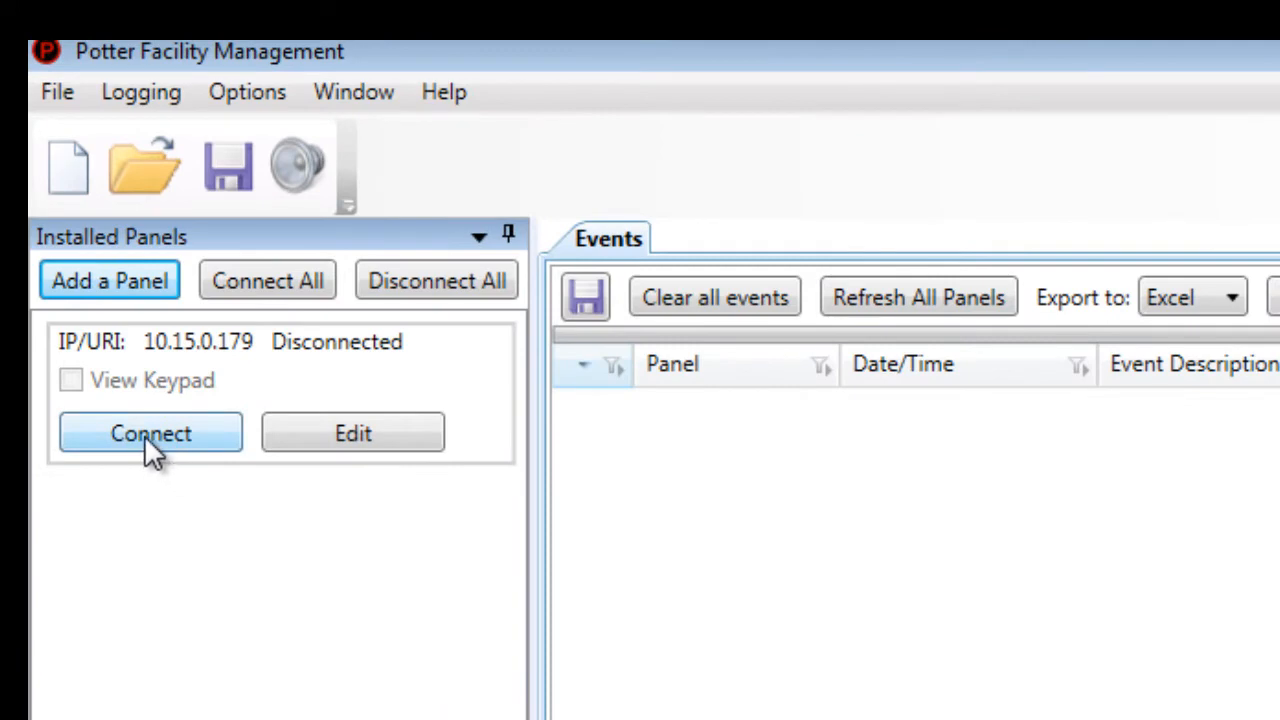
{"action": "left_click", "coordinate": [146, 440]}
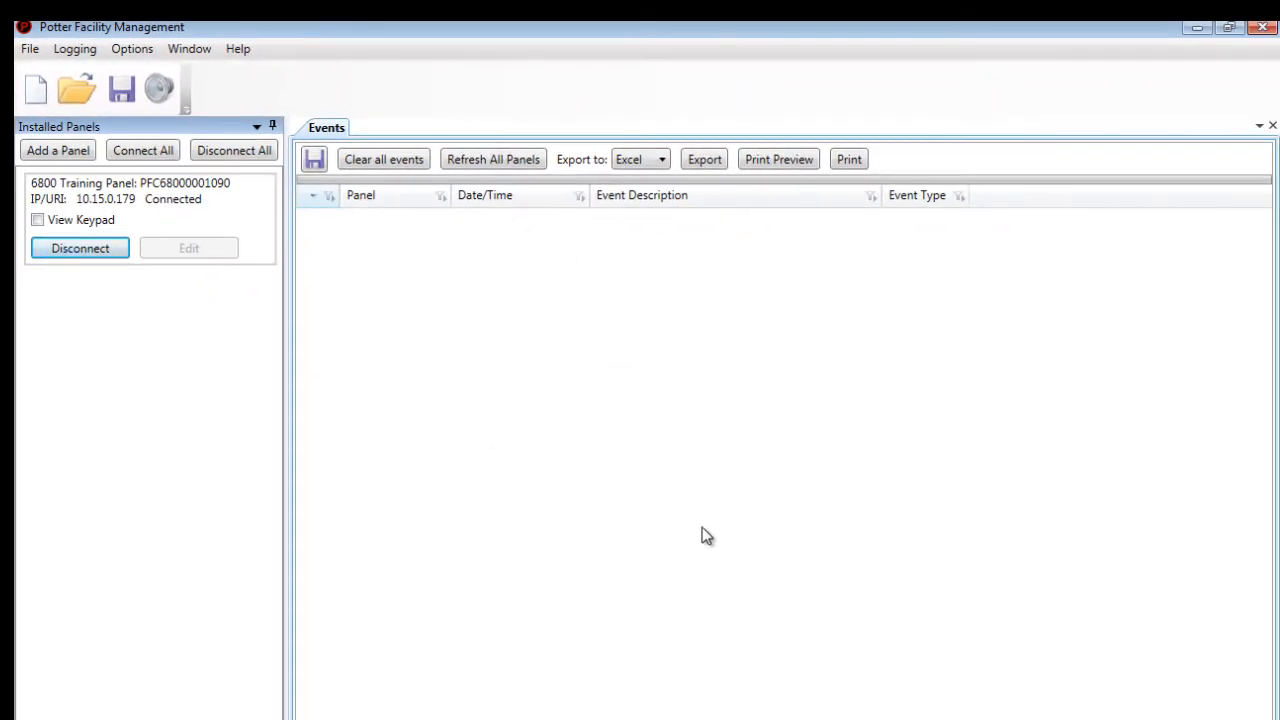
{"action": "left_click", "coordinate": [70, 152]}
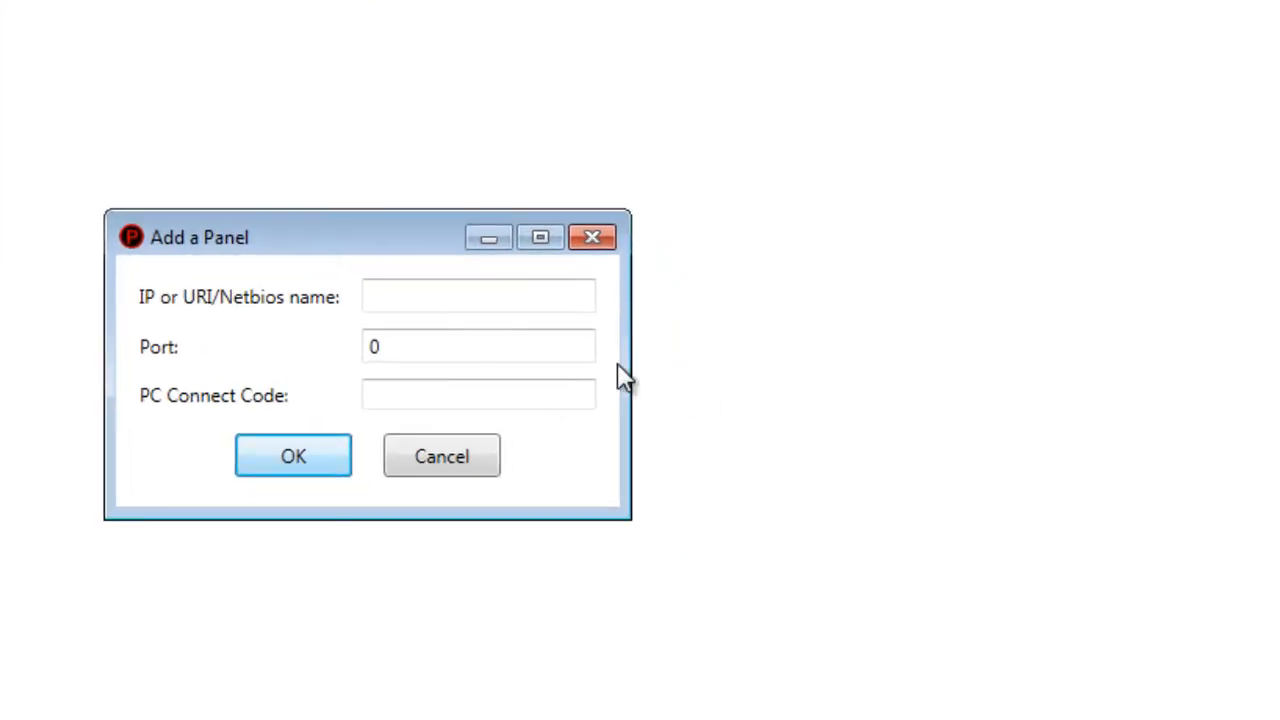
{"action": "left_click", "coordinate": [538, 304]}
{"action": "type", "text": "pf"}
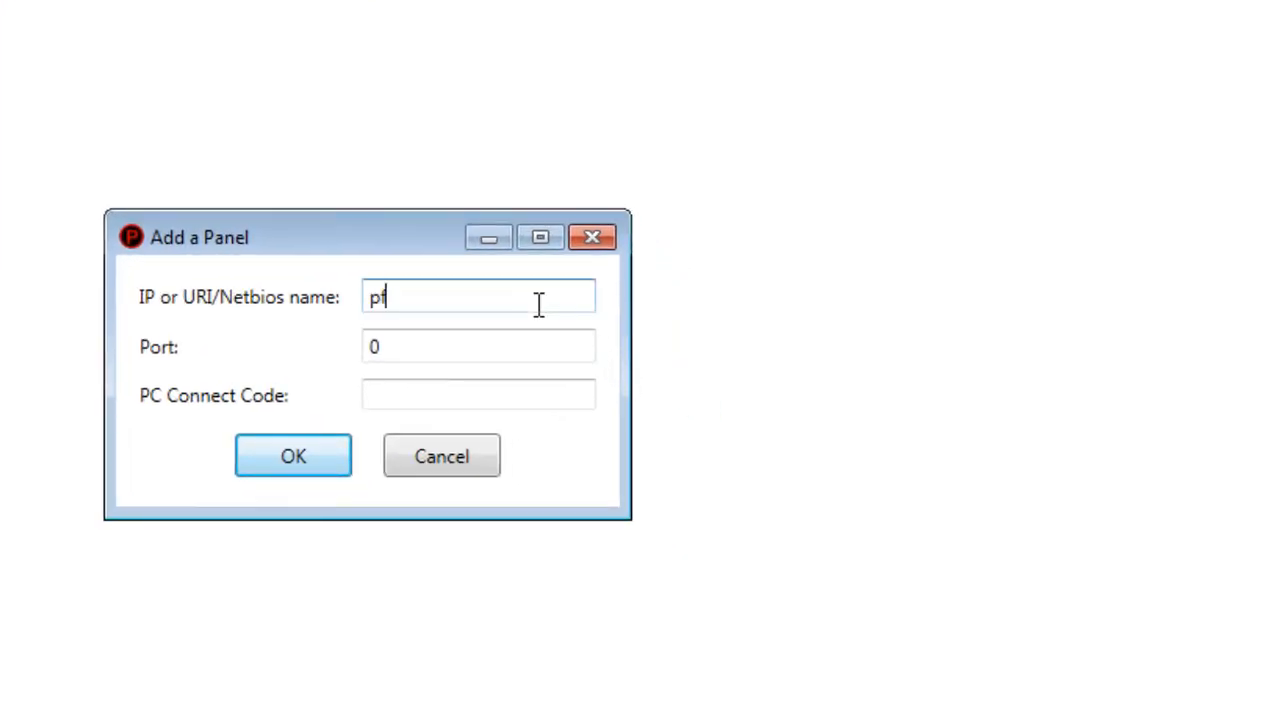
{"action": "type", "text": "c60750001005"}
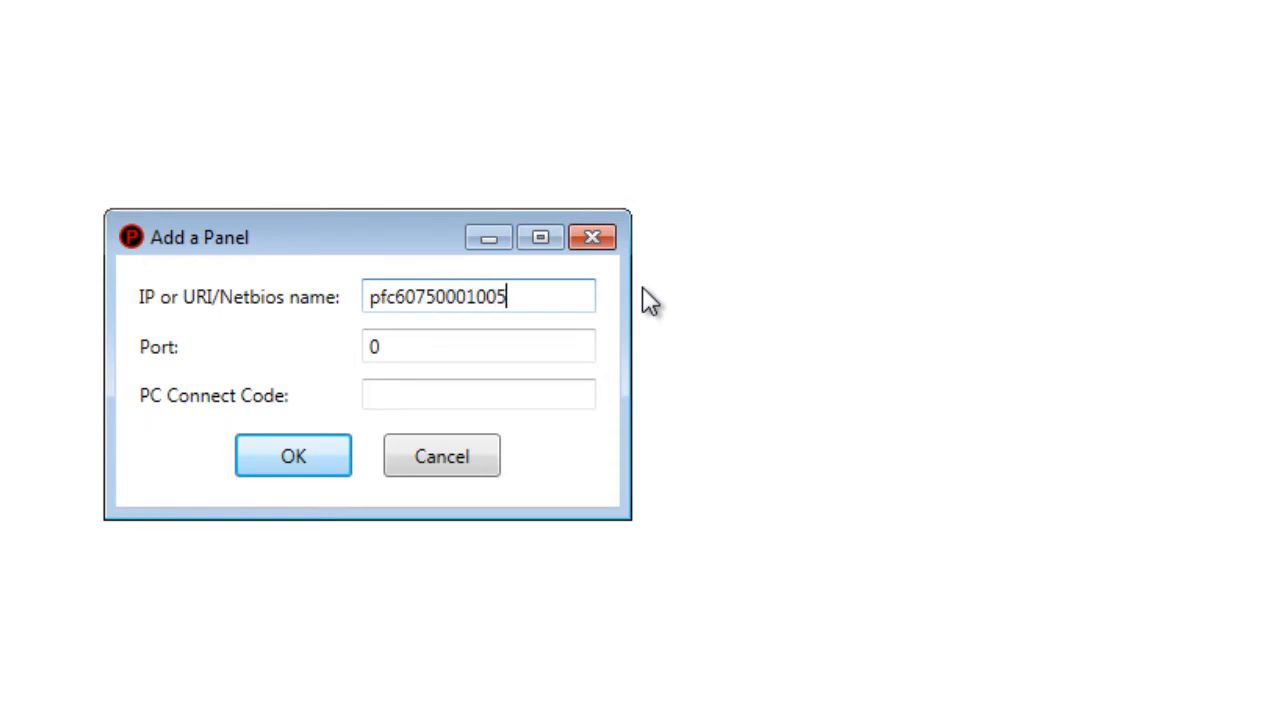
{"action": "key", "text": "Tab"}
{"action": "type", "text": "320"}
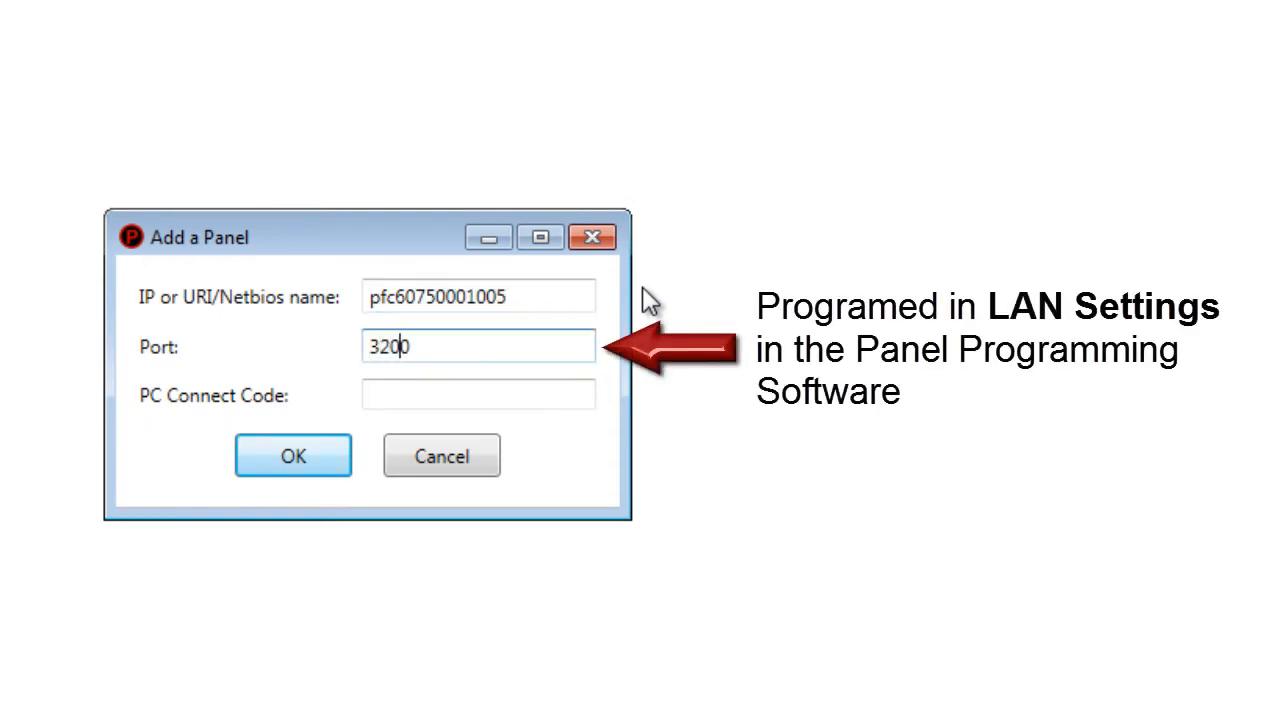
{"action": "type", "text": "0"}
{"action": "key", "text": "Tab"}
{"action": "type", "text": "00"}
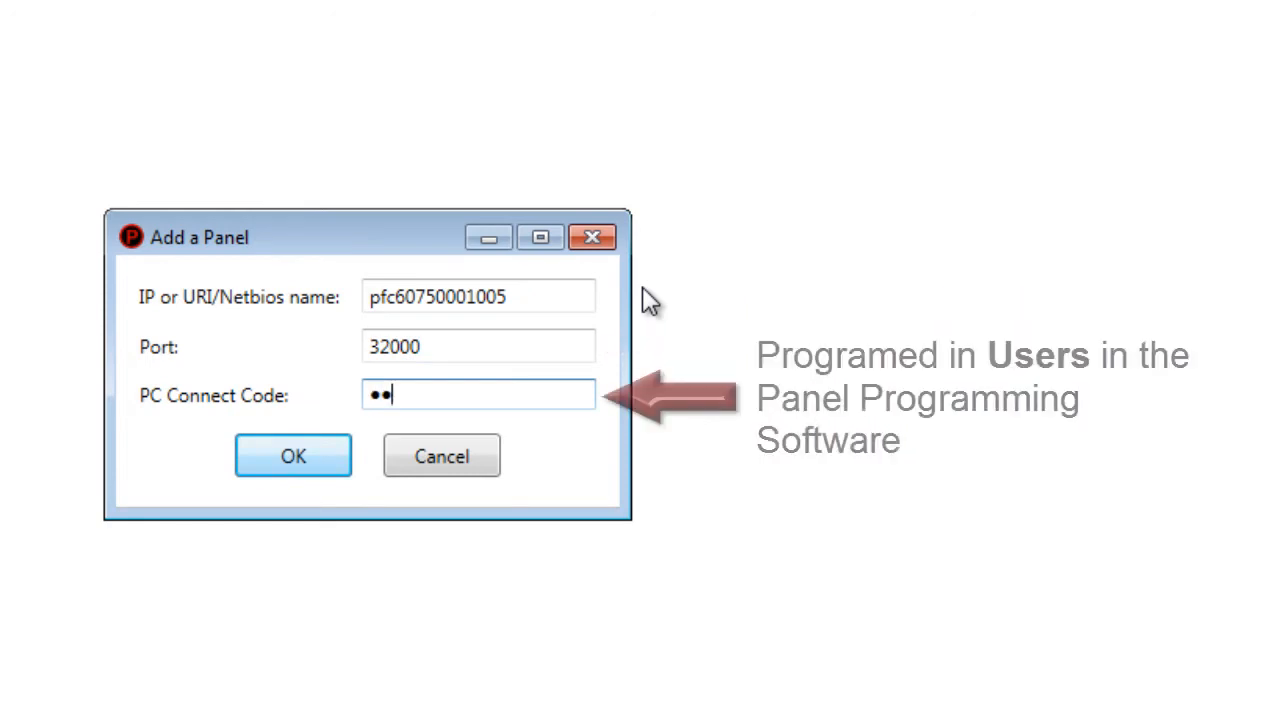
{"action": "type", "text": "00"}
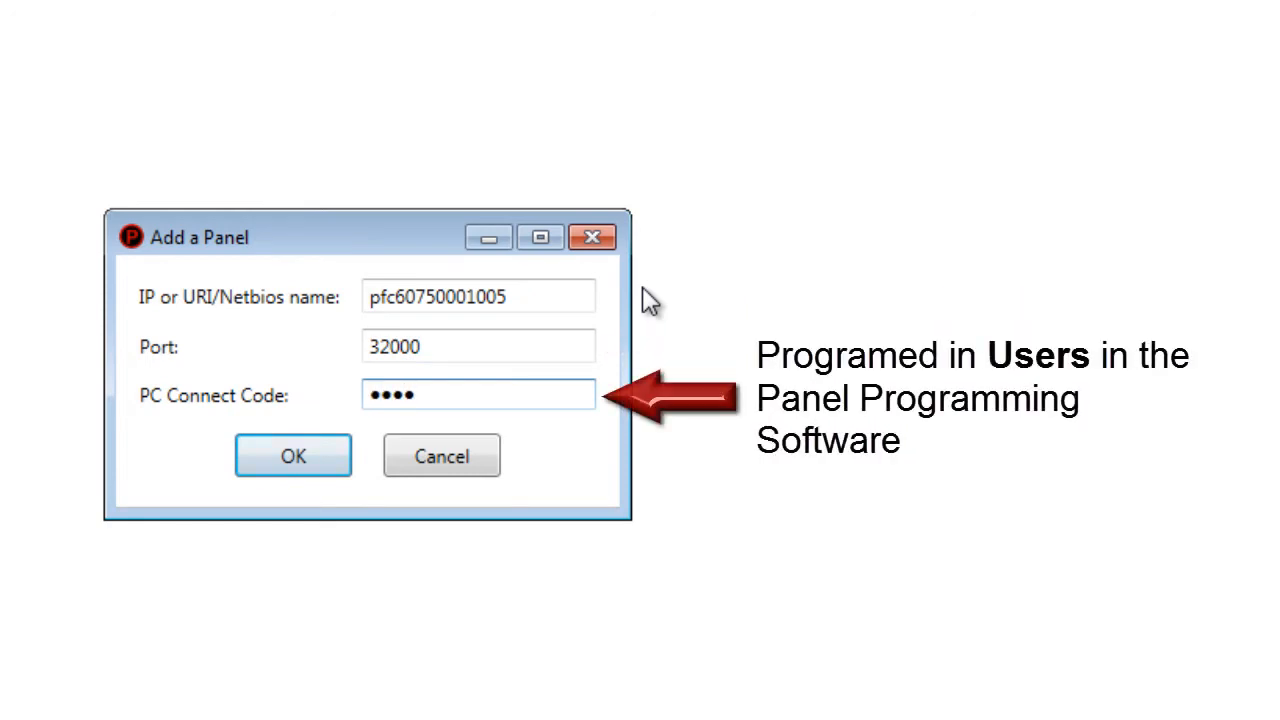
{"action": "left_click", "coordinate": [300, 462]}
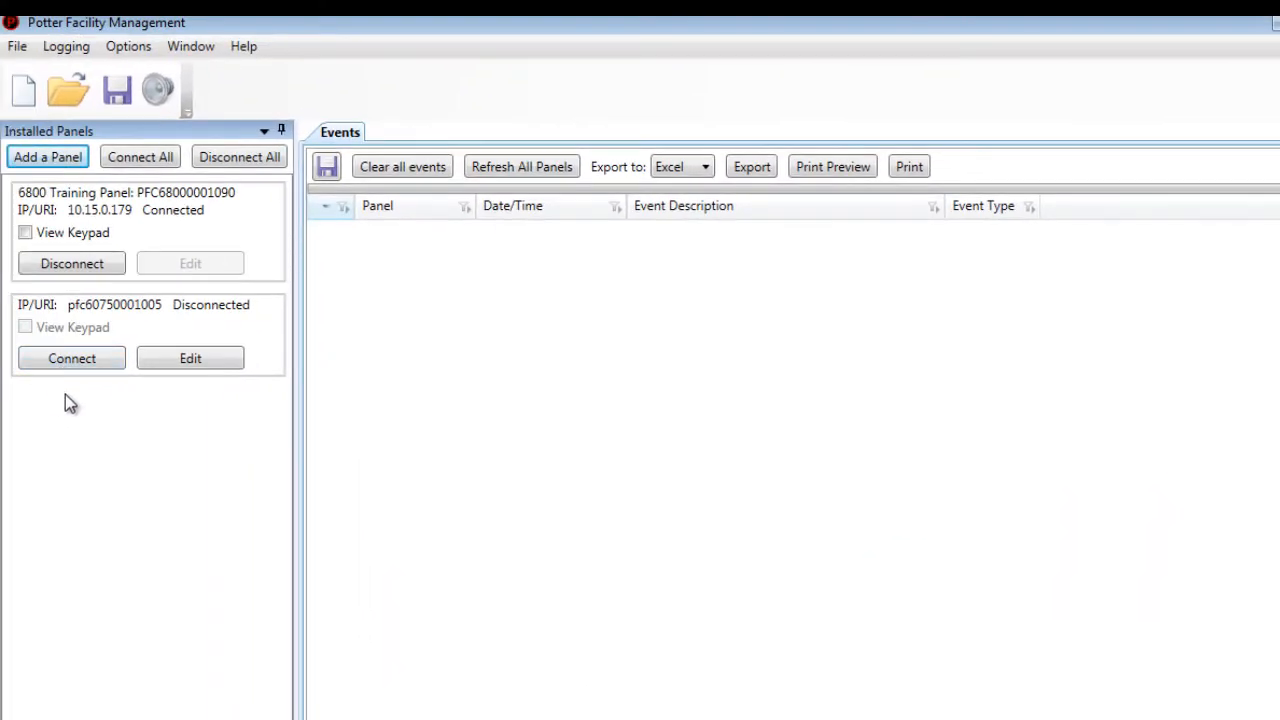
{"action": "left_click", "coordinate": [63, 361]}
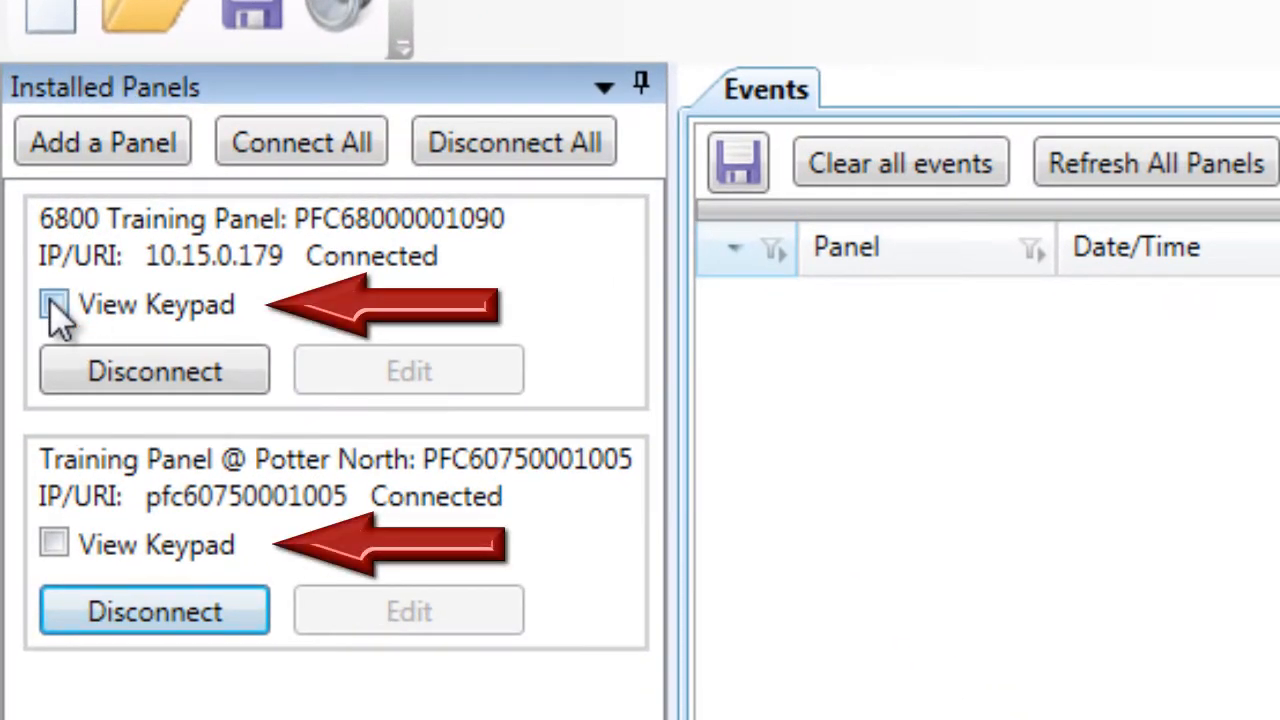
{"action": "left_click", "coordinate": [48, 292]}
- Show the Potter North keypad, move it to the right, and lower the 6800 keypad window
{"action": "left_click", "coordinate": [54, 545]}
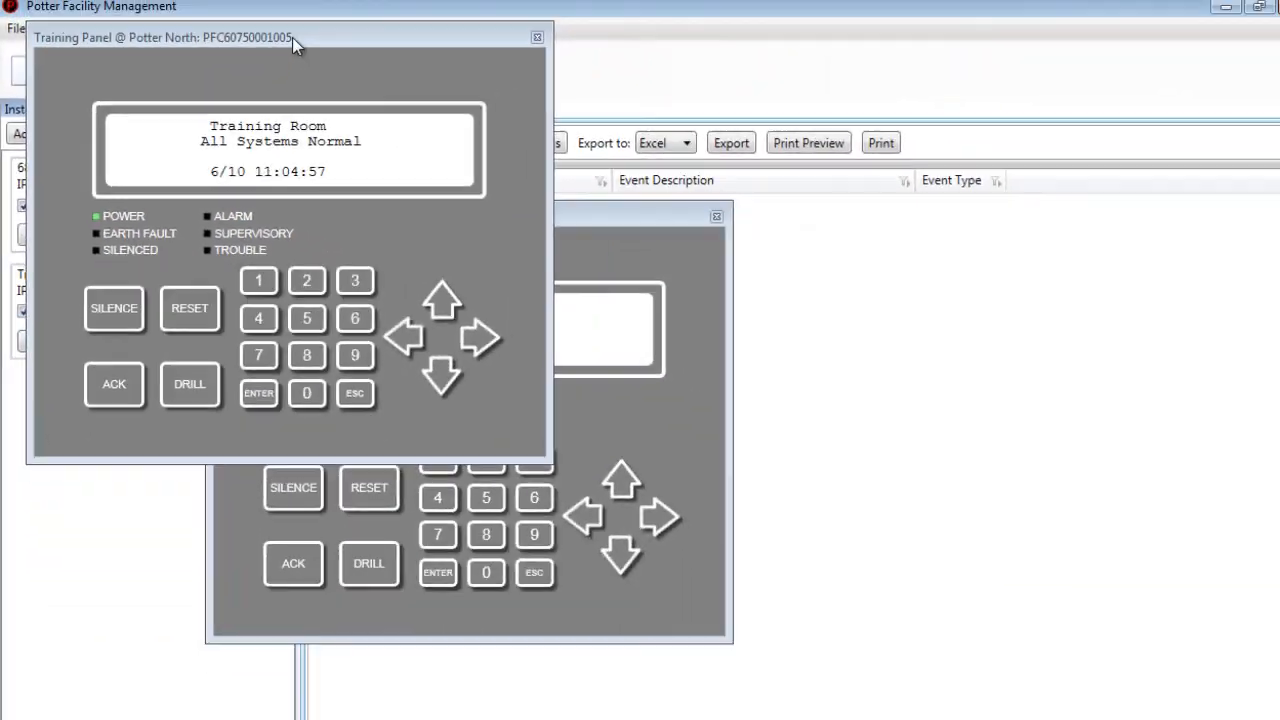
{"action": "left_click_drag", "start_coordinate": [292, 37], "coordinate": [892, 281]}
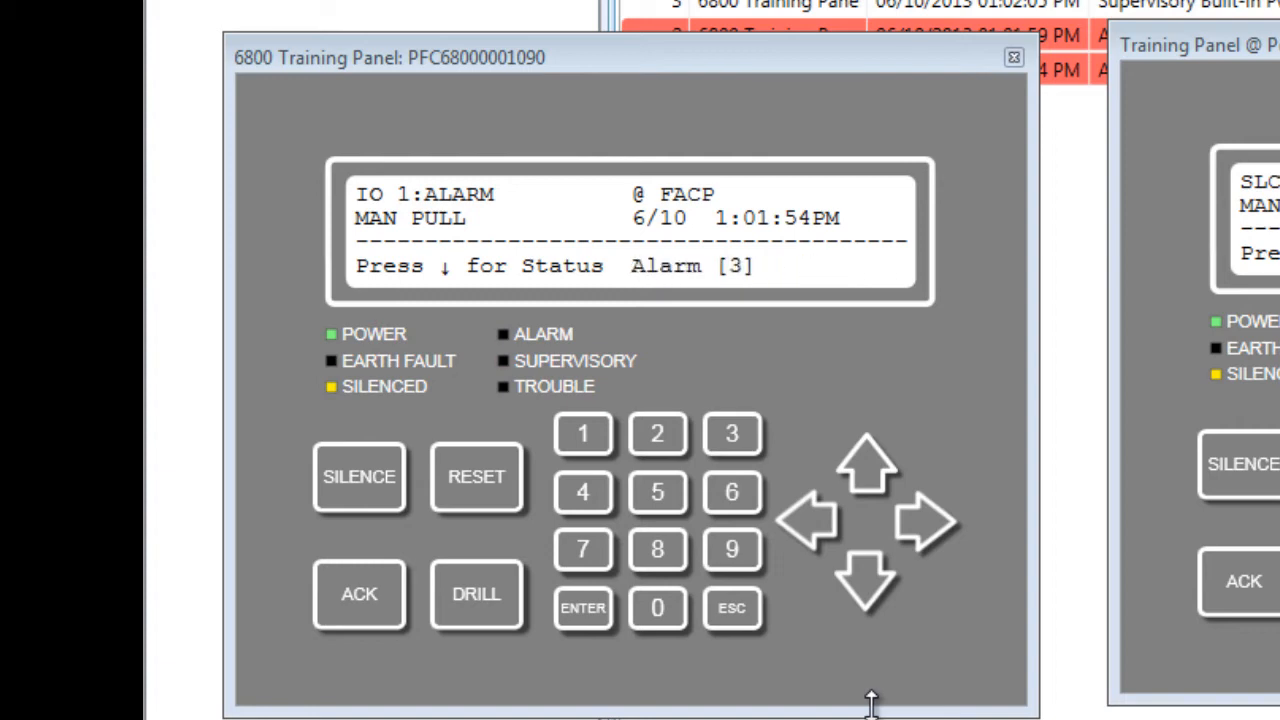
{"action": "left_click_drag", "start_coordinate": [857, 71], "coordinate": [848, 135]}
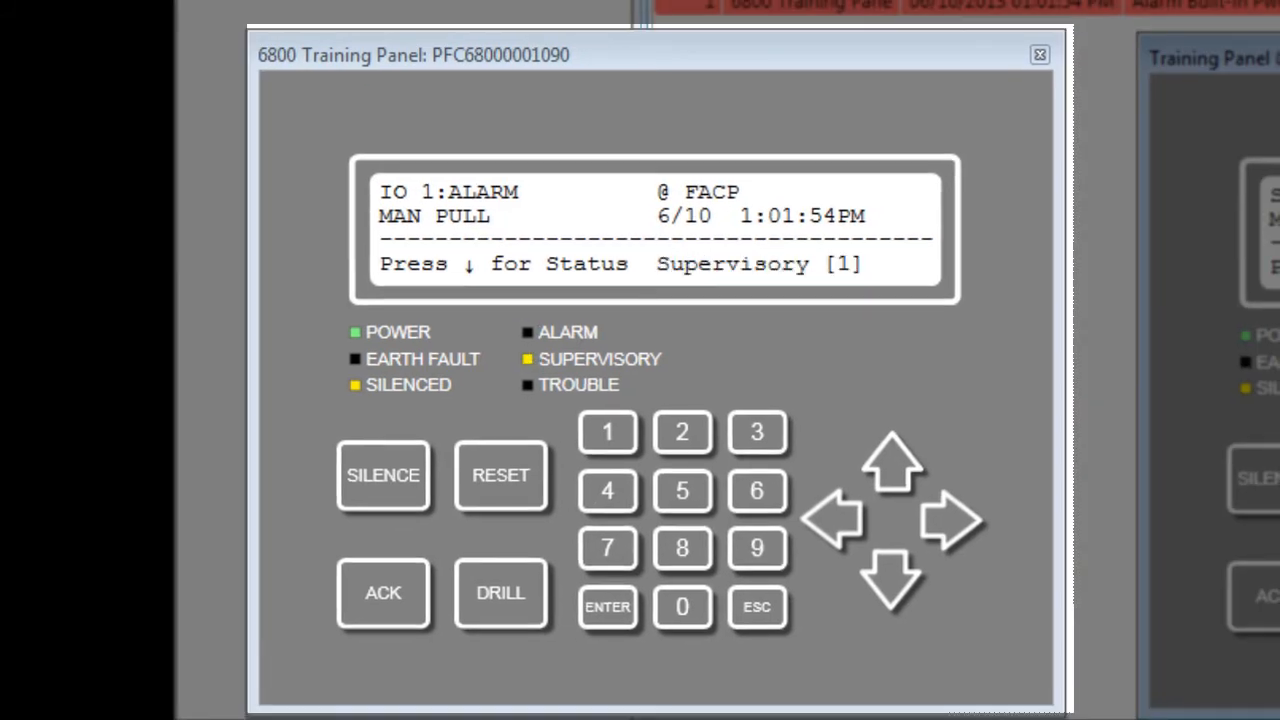
- Cycle the 6800 keypad through three alarms and the supervisory event to End of List
{"action": "left_click", "coordinate": [897, 573]}
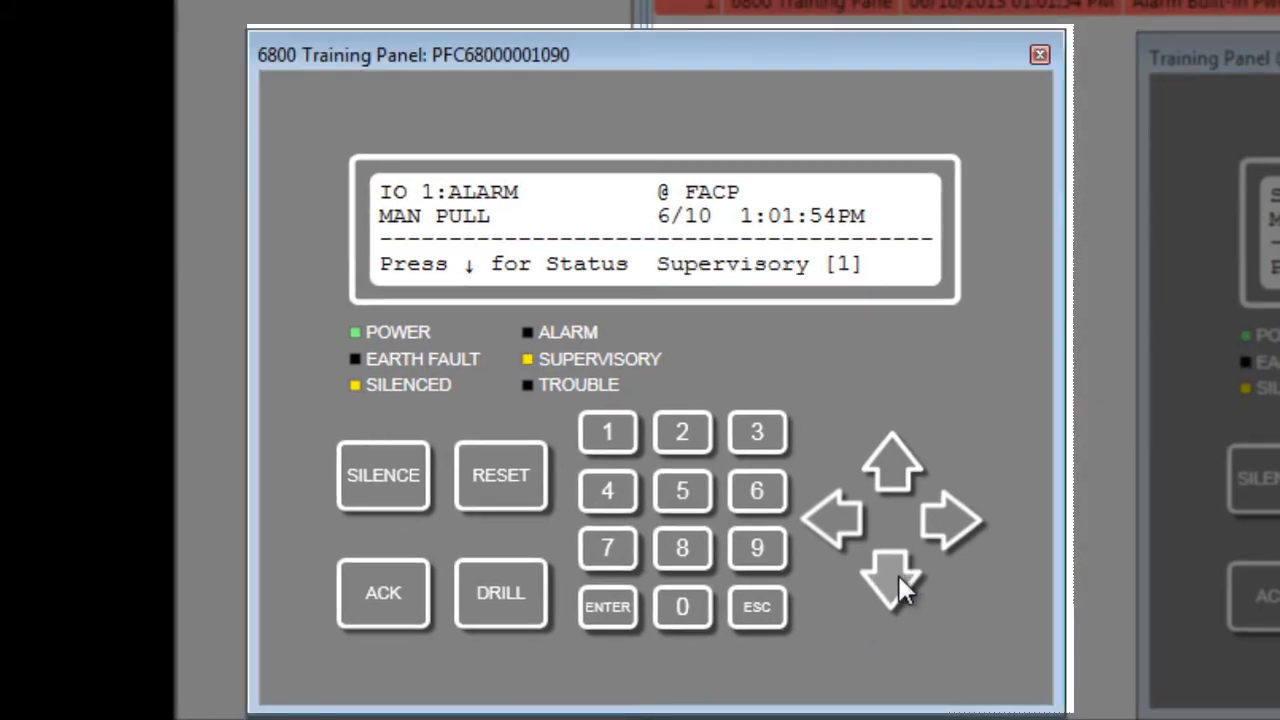
{"action": "left_click", "coordinate": [897, 573]}
{"action": "left_click", "coordinate": [897, 573]}
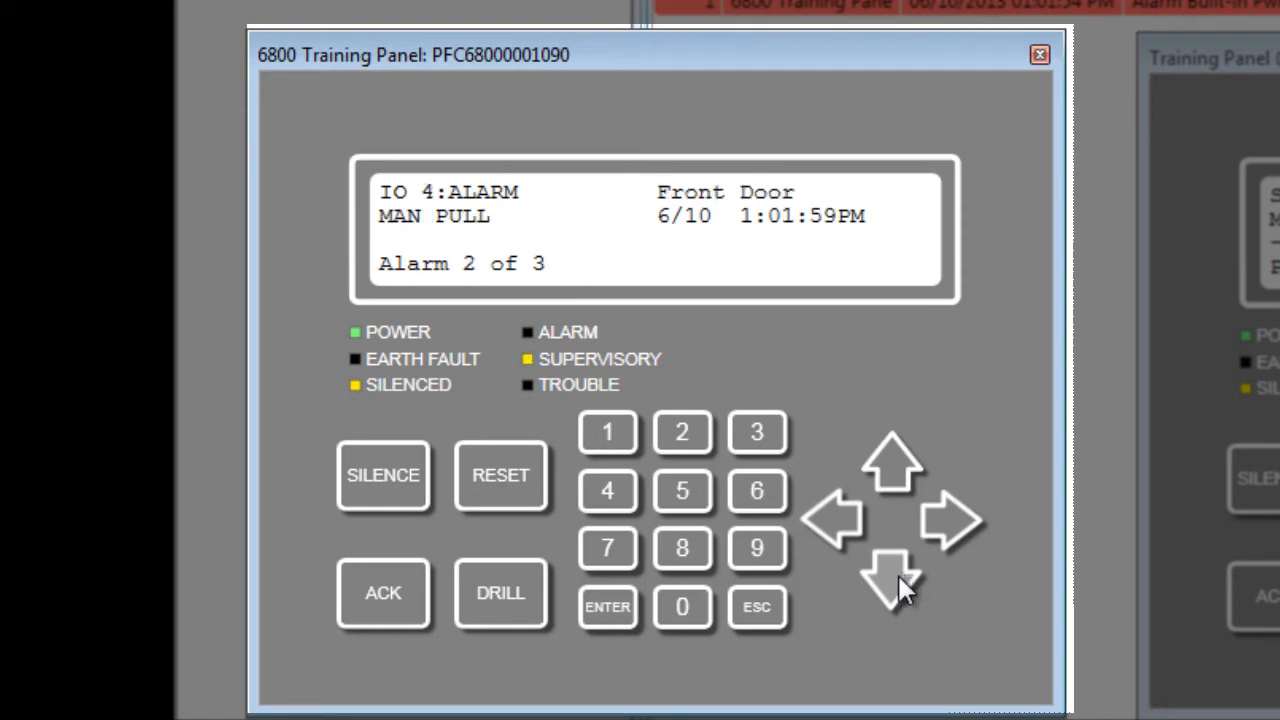
{"action": "left_click", "coordinate": [897, 573]}
{"action": "left_click", "coordinate": [897, 573]}
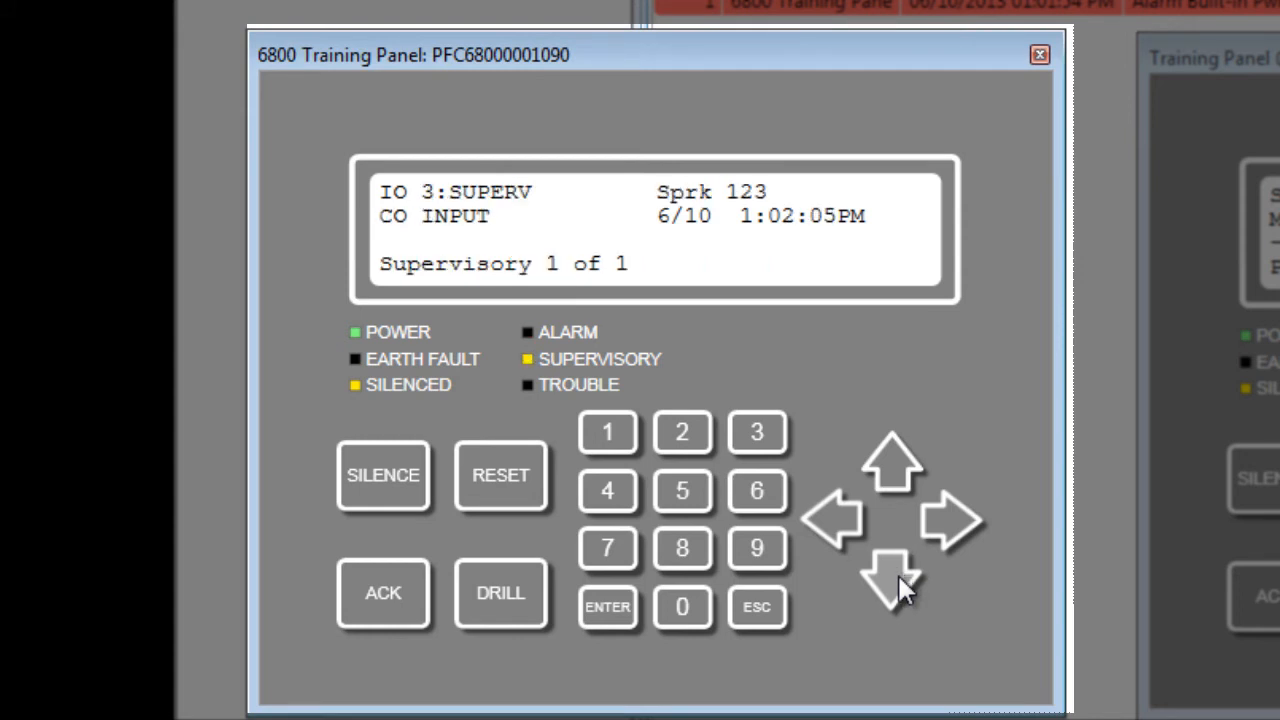
{"action": "left_click", "coordinate": [897, 573]}
{"action": "left_click", "coordinate": [897, 573]}
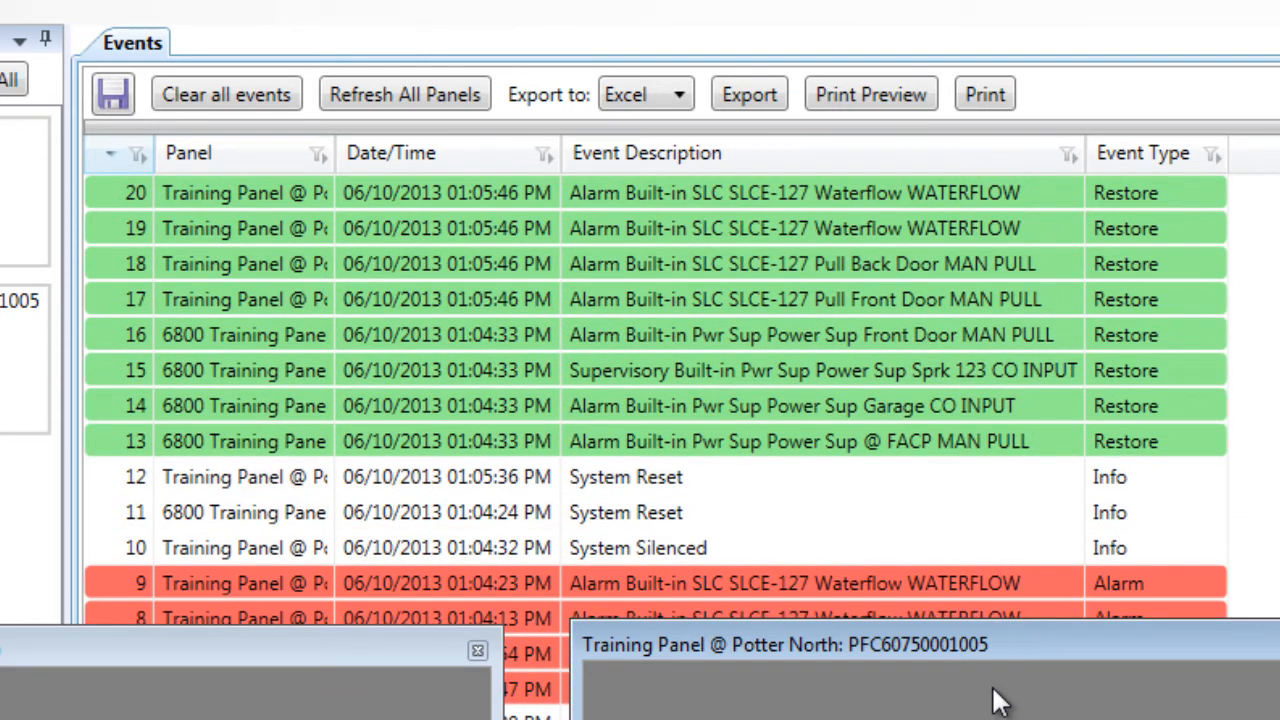
- Widen the Events grid's Panel column so full panel names show
{"action": "left_click_drag", "start_coordinate": [334, 152], "coordinate": [619, 152]}
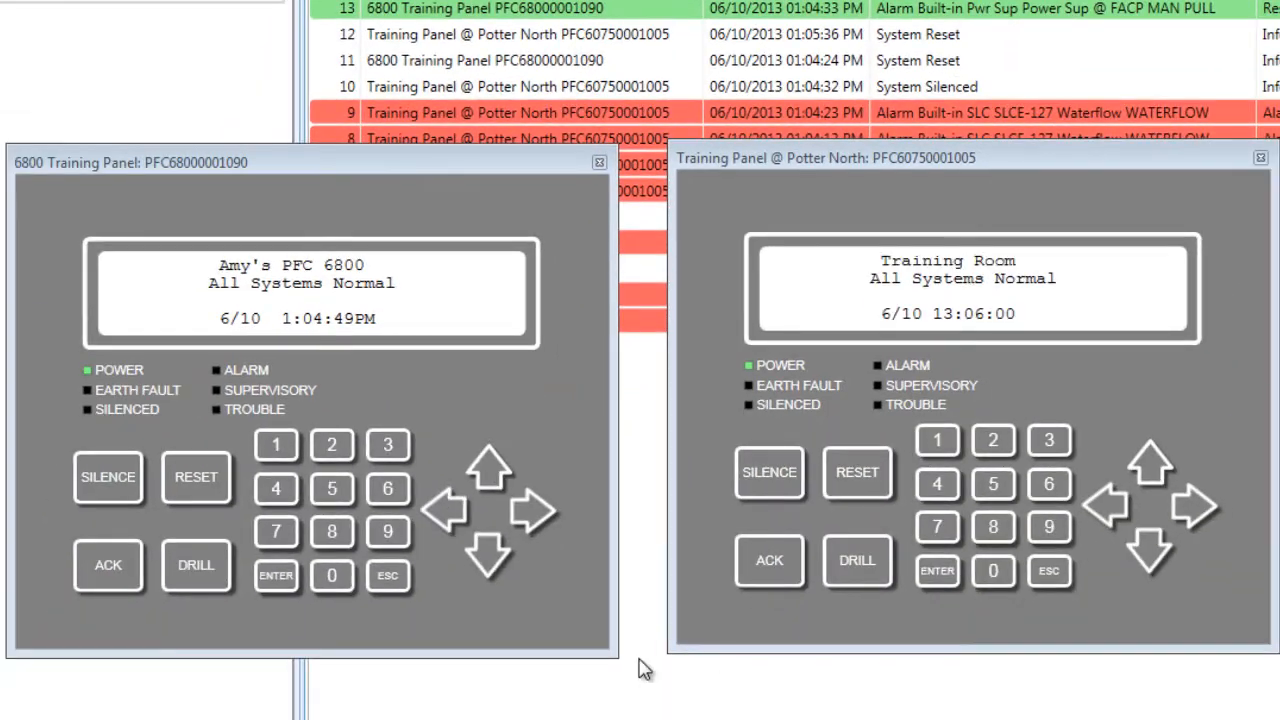
- Open the 6800 panel's event history on its keypad and step down to the Silenced event
{"action": "left_click", "coordinate": [277, 578]}
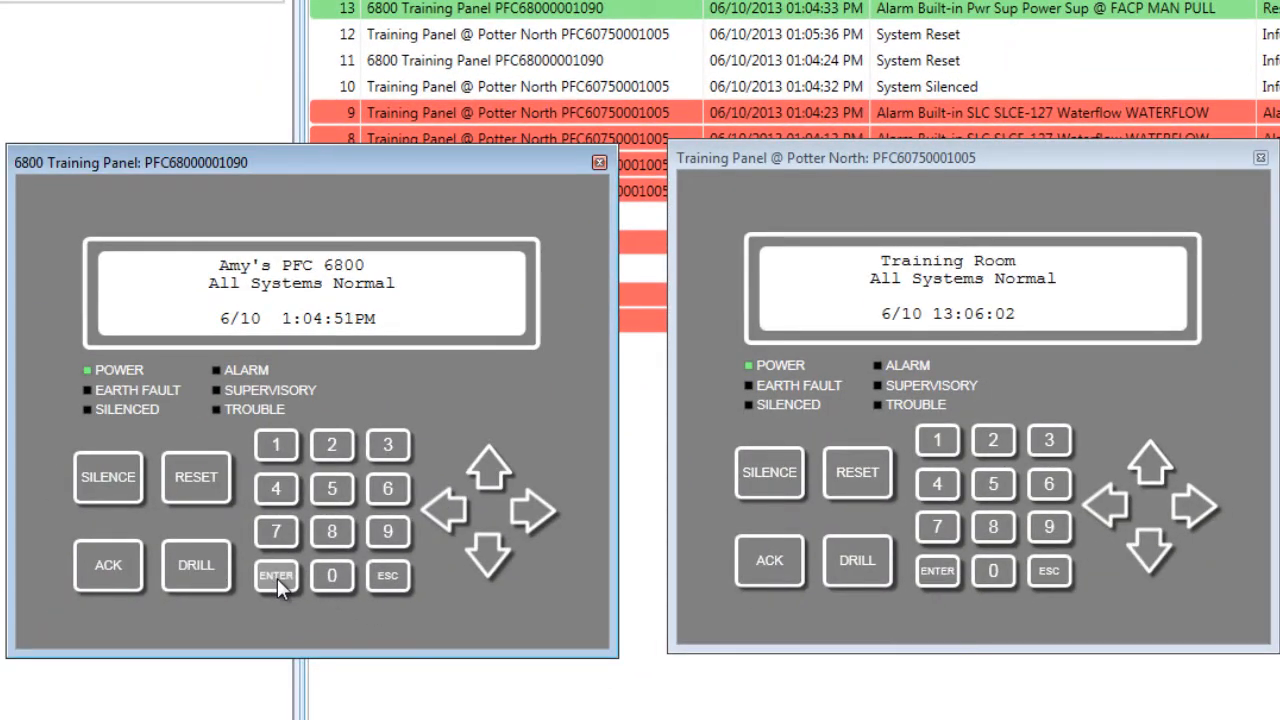
{"action": "left_click", "coordinate": [277, 447]}
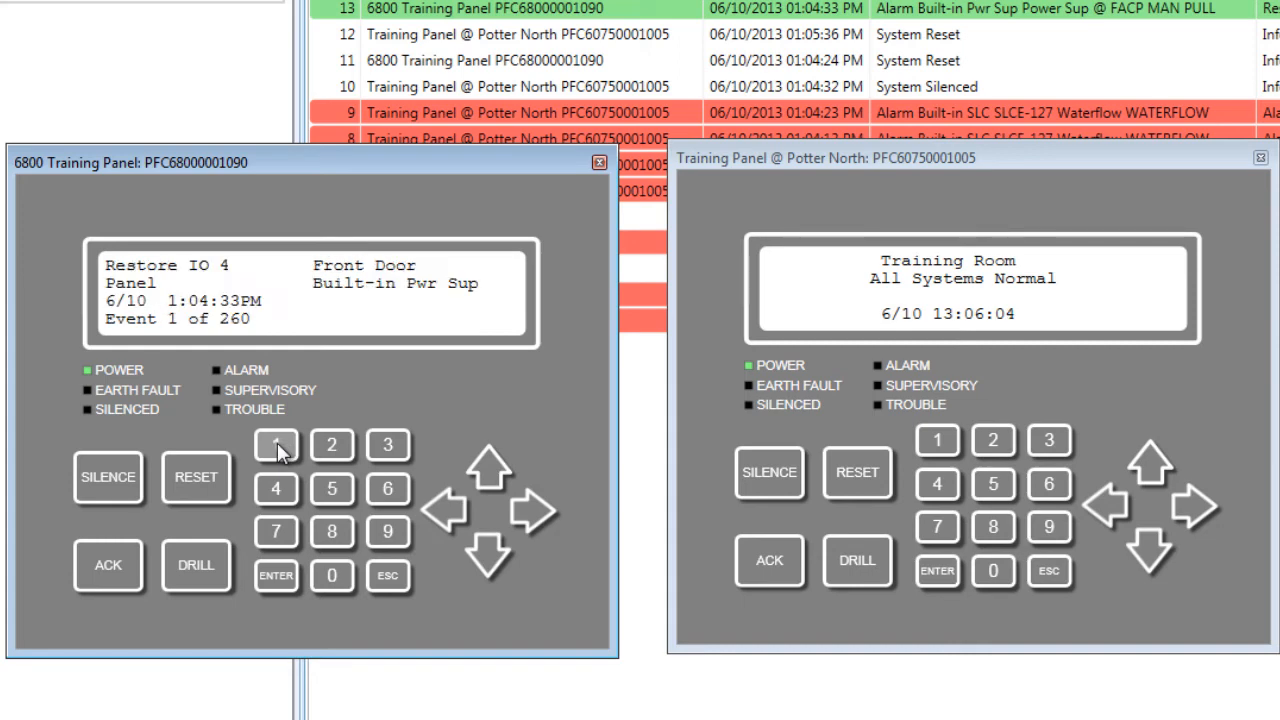
{"action": "left_click", "coordinate": [491, 555]}
{"action": "left_click", "coordinate": [491, 555]}
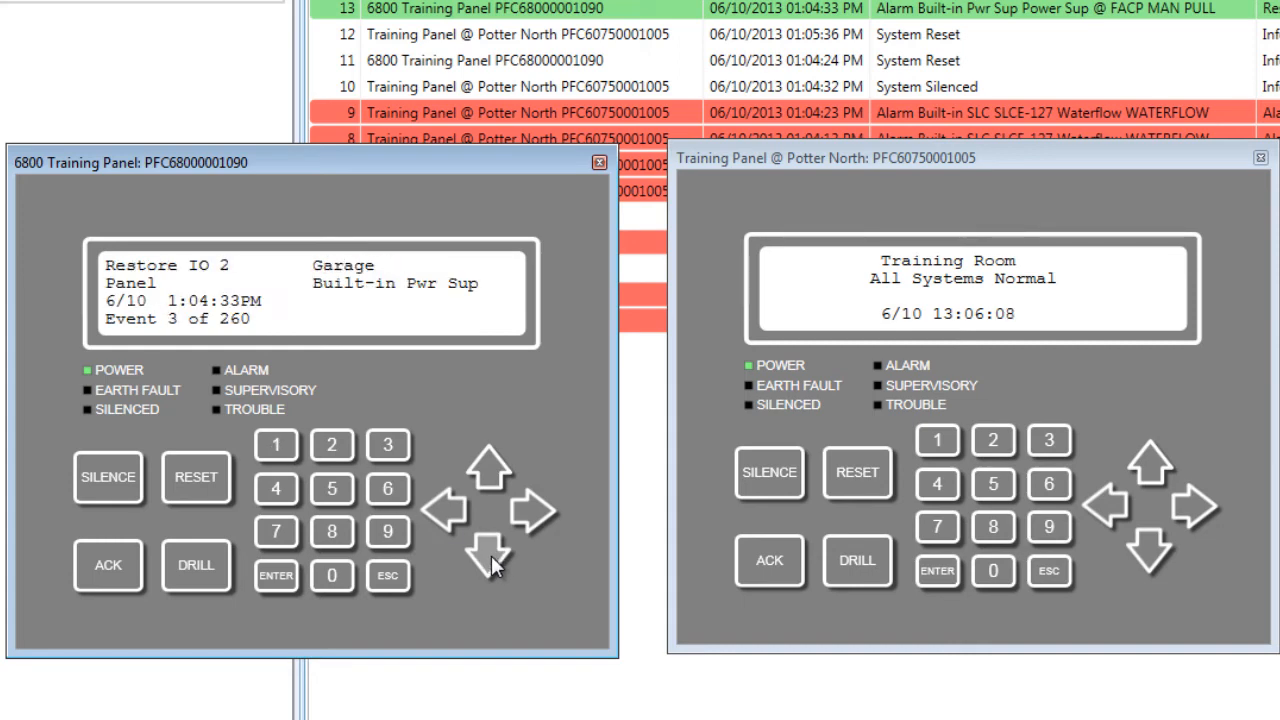
{"action": "left_click", "coordinate": [491, 555]}
{"action": "left_click", "coordinate": [491, 555]}
{"action": "left_click", "coordinate": [491, 555]}
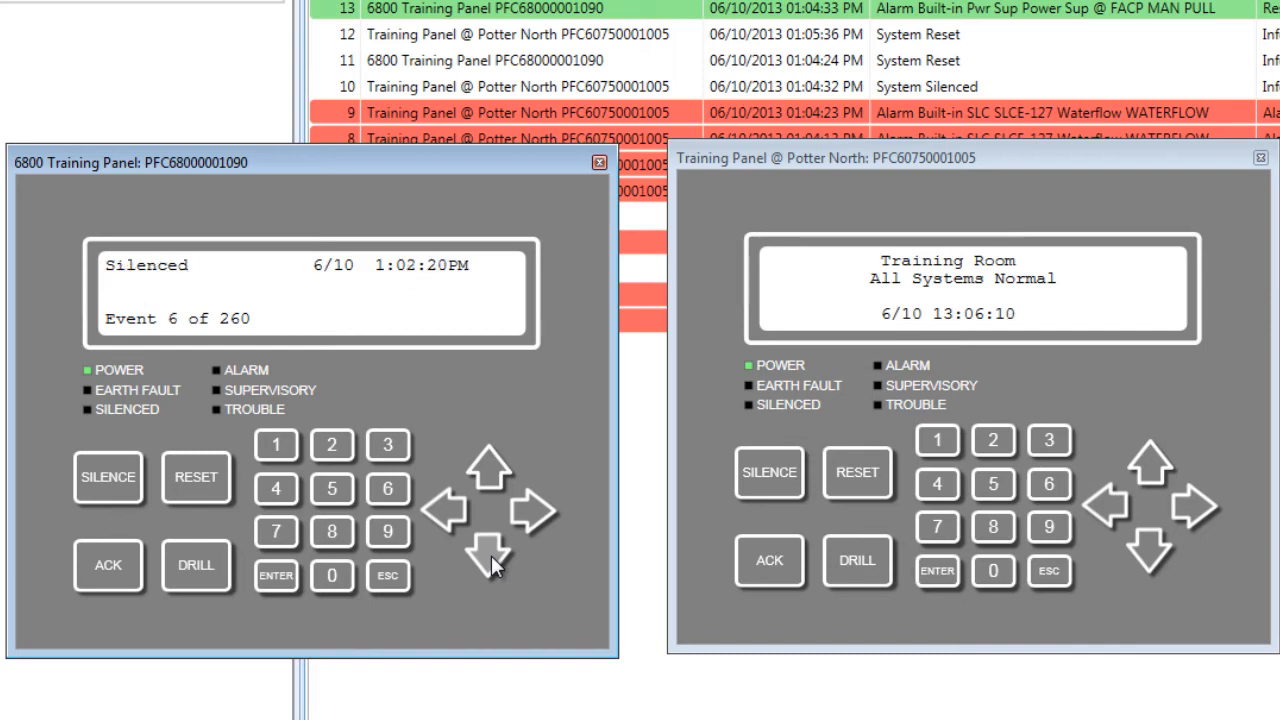
- Continue through history events 7 to 11, then exit back to the normal status screen
{"action": "left_click", "coordinate": [491, 555]}
{"action": "left_click", "coordinate": [491, 555]}
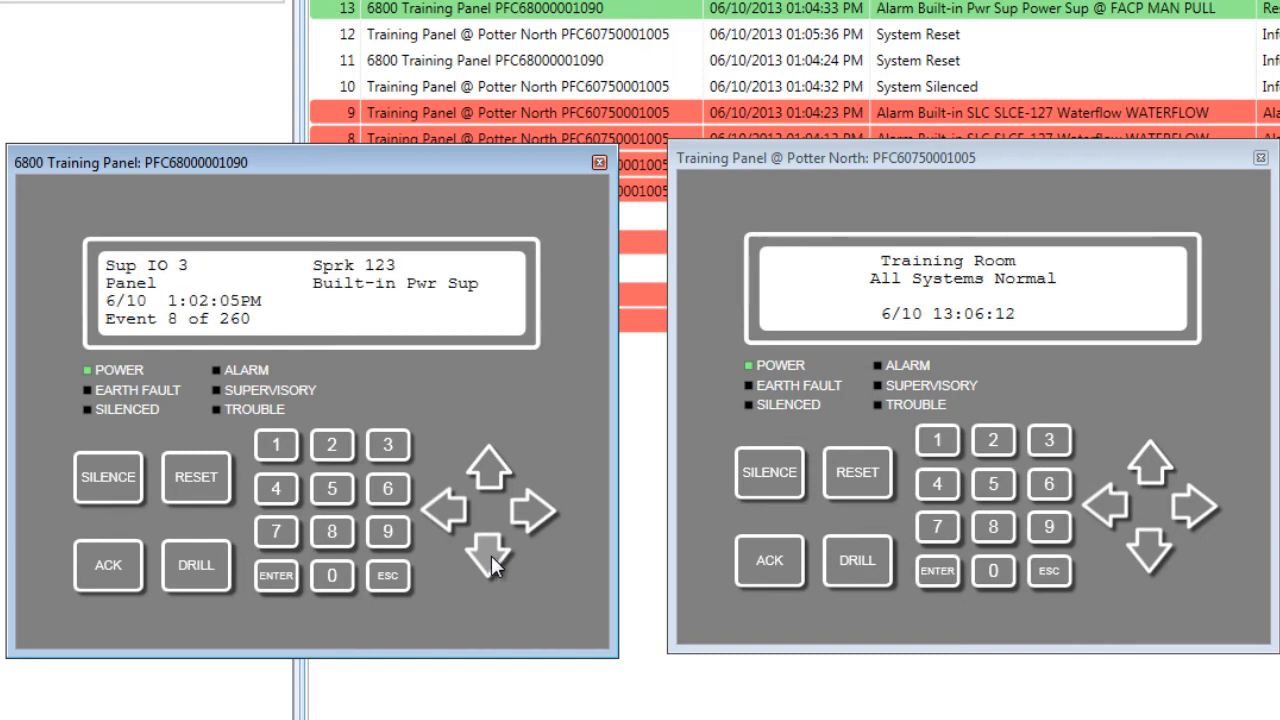
{"action": "left_click", "coordinate": [491, 555]}
{"action": "left_click", "coordinate": [491, 555]}
{"action": "left_click", "coordinate": [388, 576]}
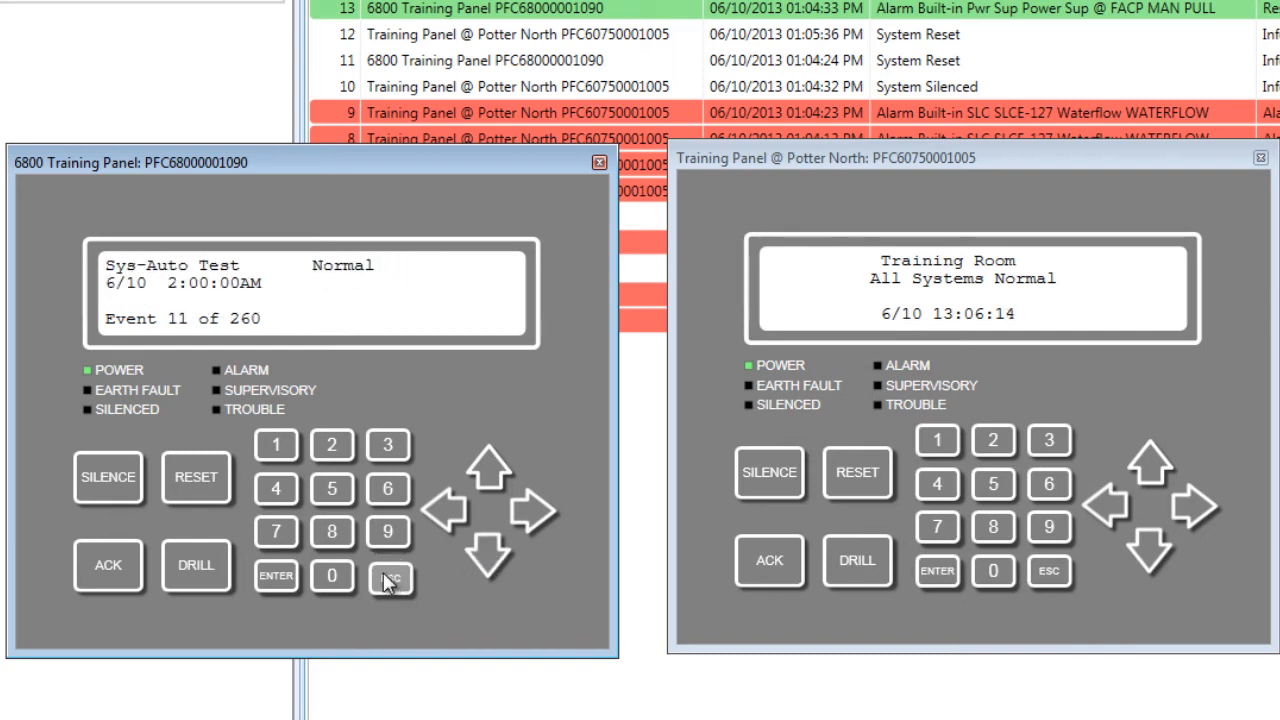
{"action": "left_click", "coordinate": [388, 576]}
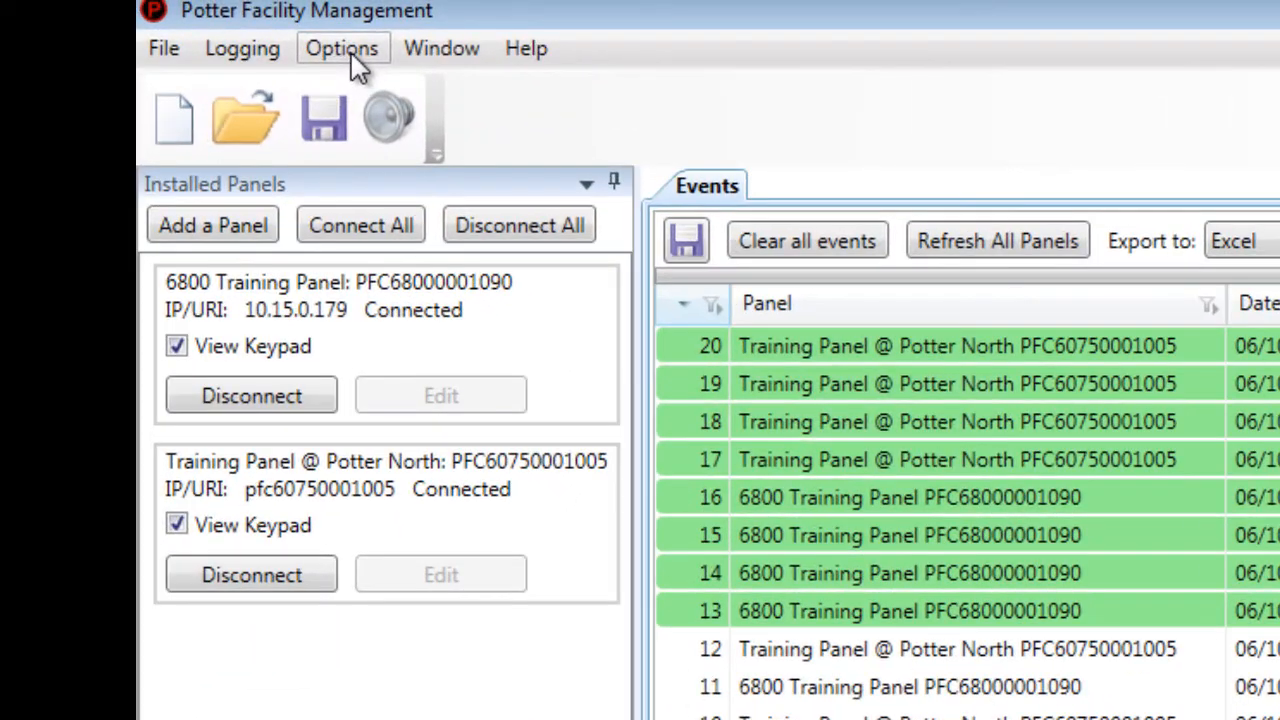
- In Auto Print Settings, enable printing every 50 events and daily at hour 8 AM
{"action": "left_click", "coordinate": [257, 20]}
{"action": "left_click", "coordinate": [366, 174]}
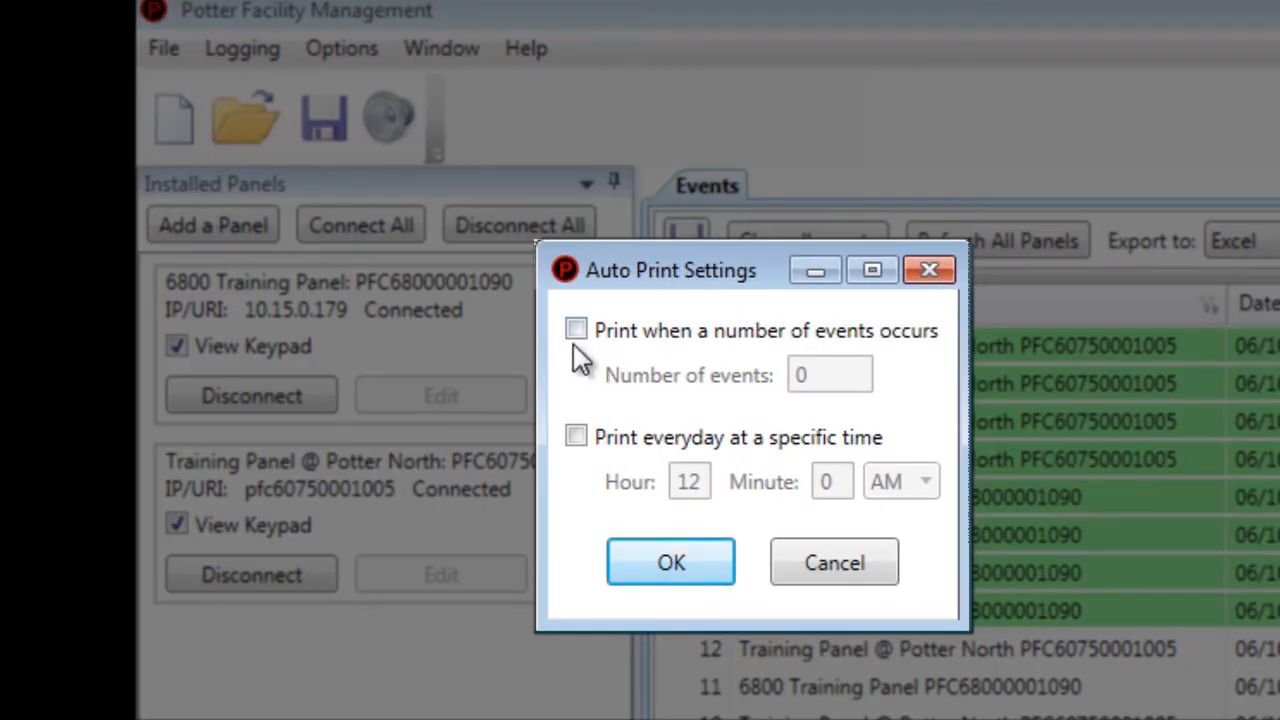
{"action": "left_click", "coordinate": [577, 332]}
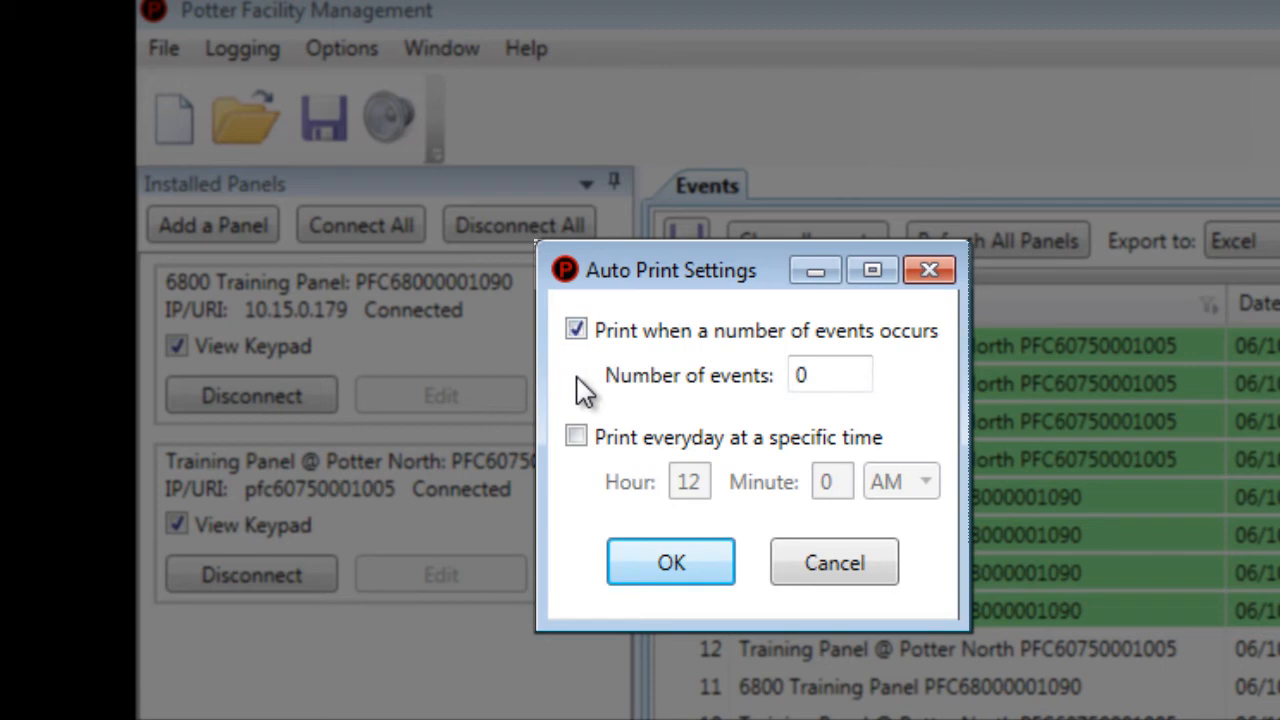
{"action": "left_click", "coordinate": [576, 437]}
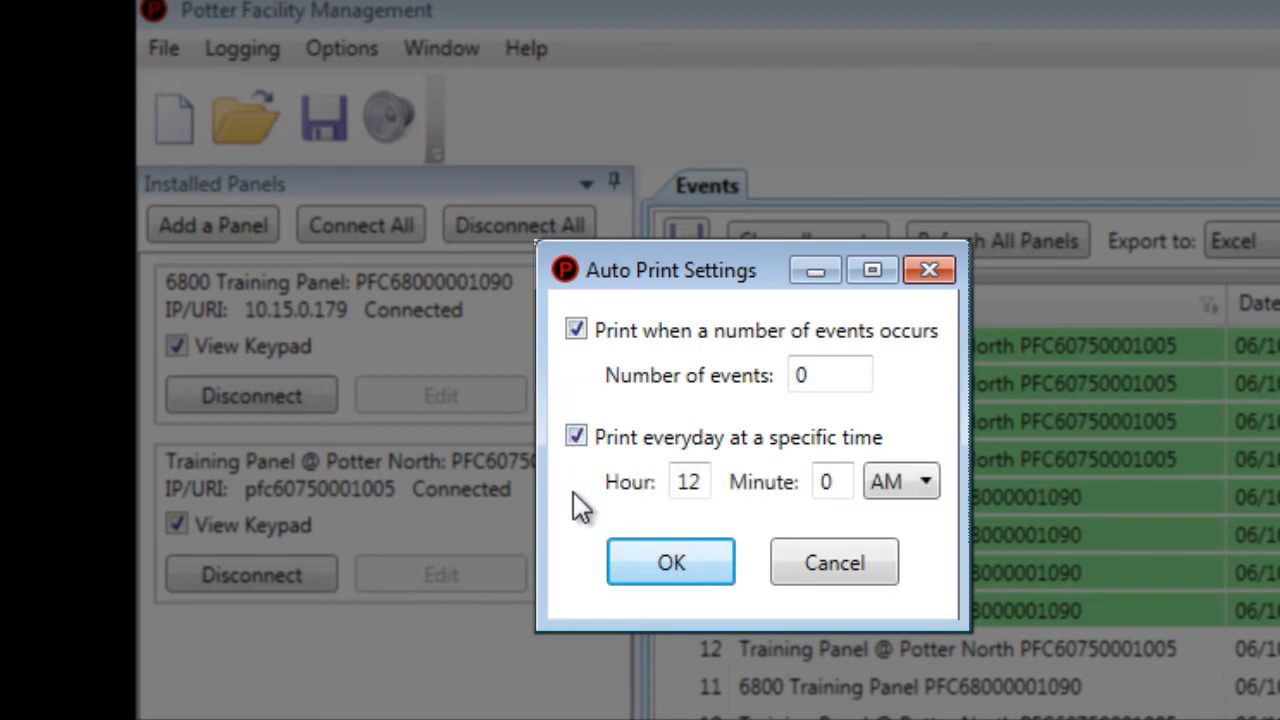
{"action": "left_click_drag", "start_coordinate": [820, 378], "coordinate": [783, 381]}
{"action": "type", "text": "50"}
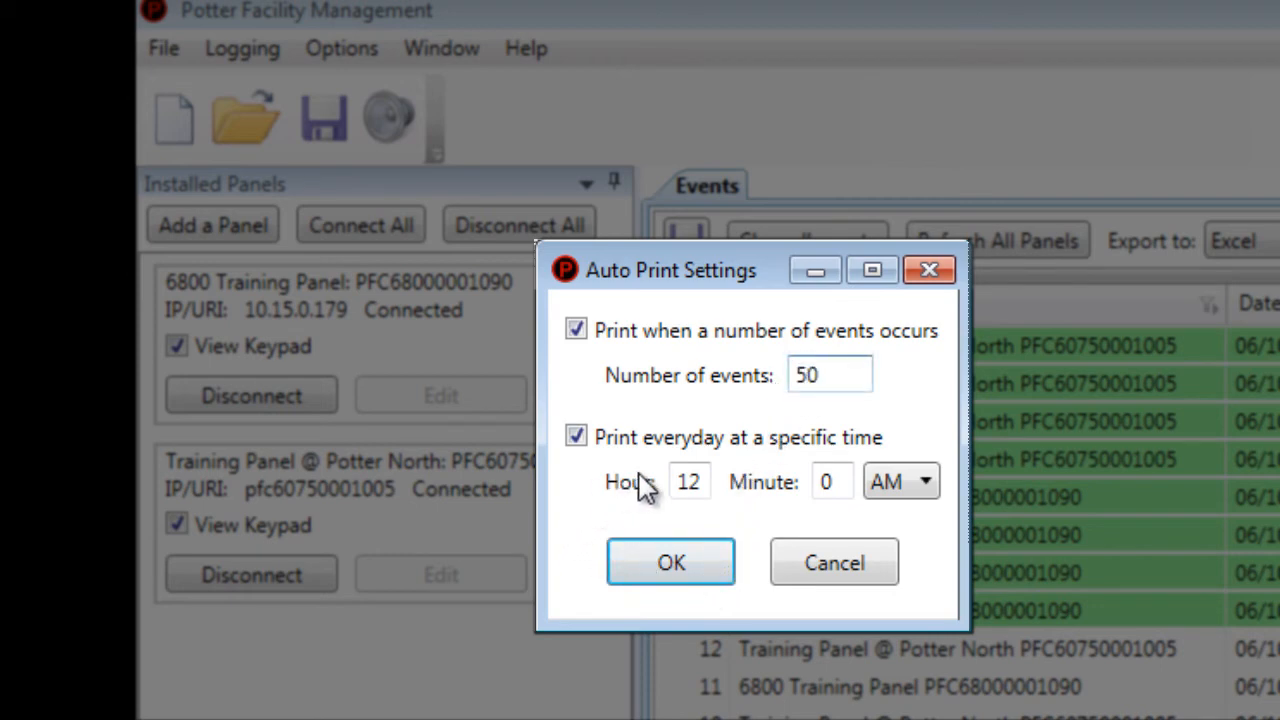
{"action": "double_click", "coordinate": [700, 482]}
{"action": "type", "text": "8"}
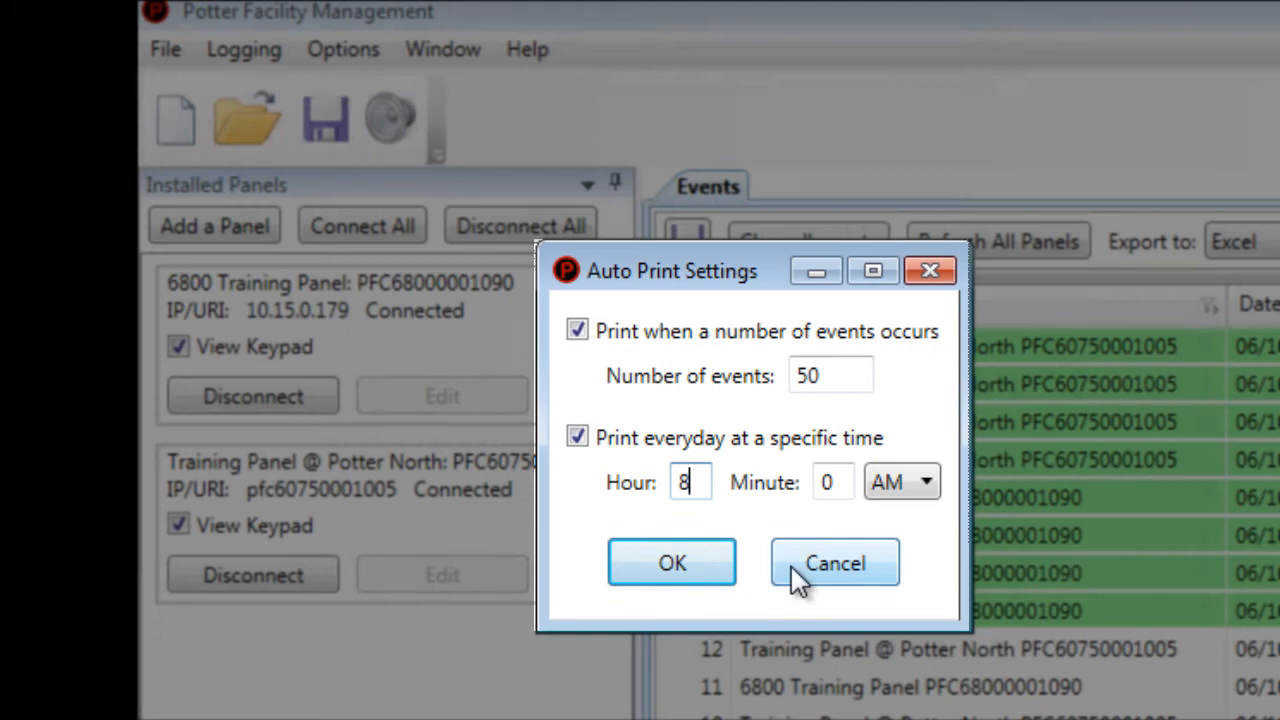
{"action": "left_click", "coordinate": [791, 566]}
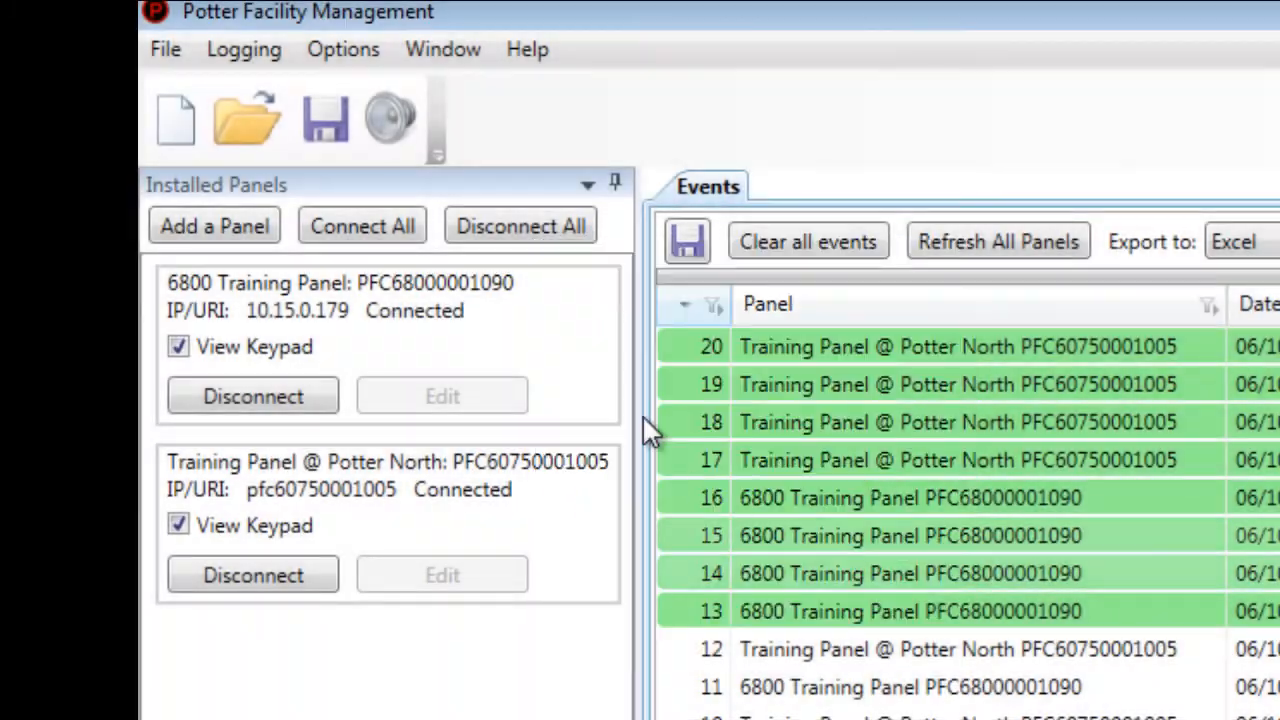
{"action": "left_click", "coordinate": [363, 56]}
{"action": "left_click", "coordinate": [373, 131]}
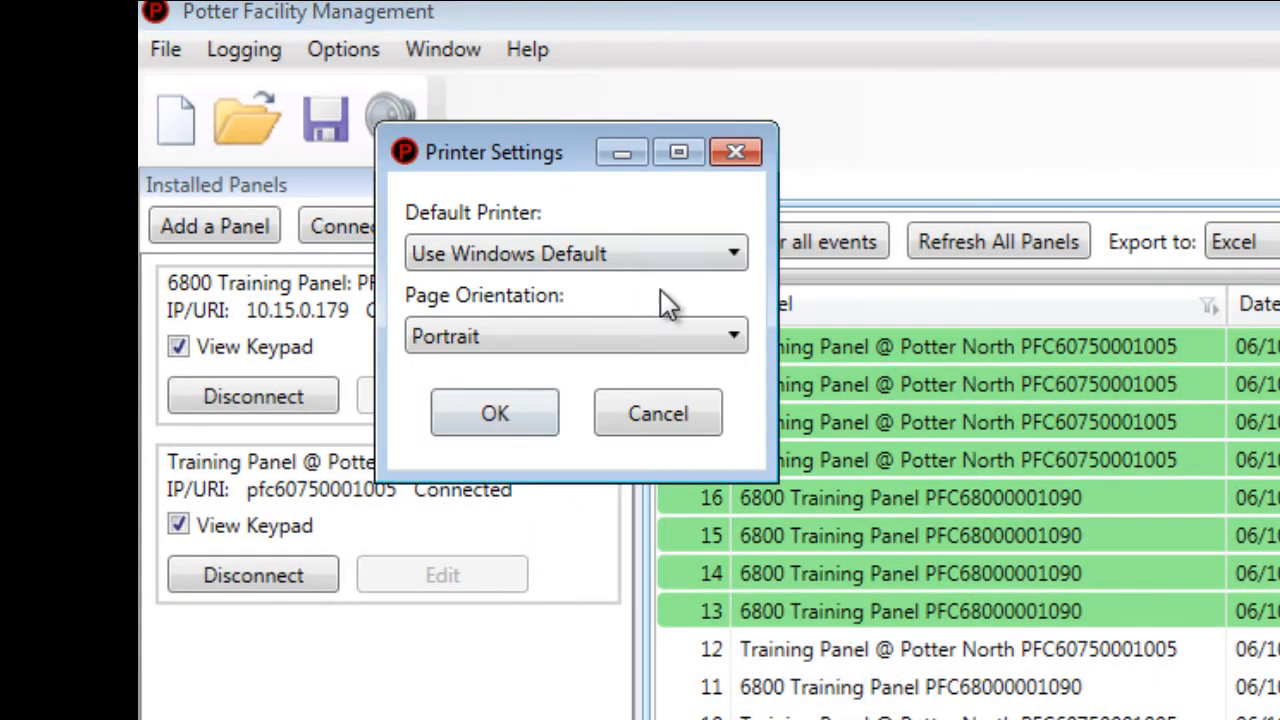
{"action": "left_click_drag", "start_coordinate": [581, 157], "coordinate": [719, 256]}
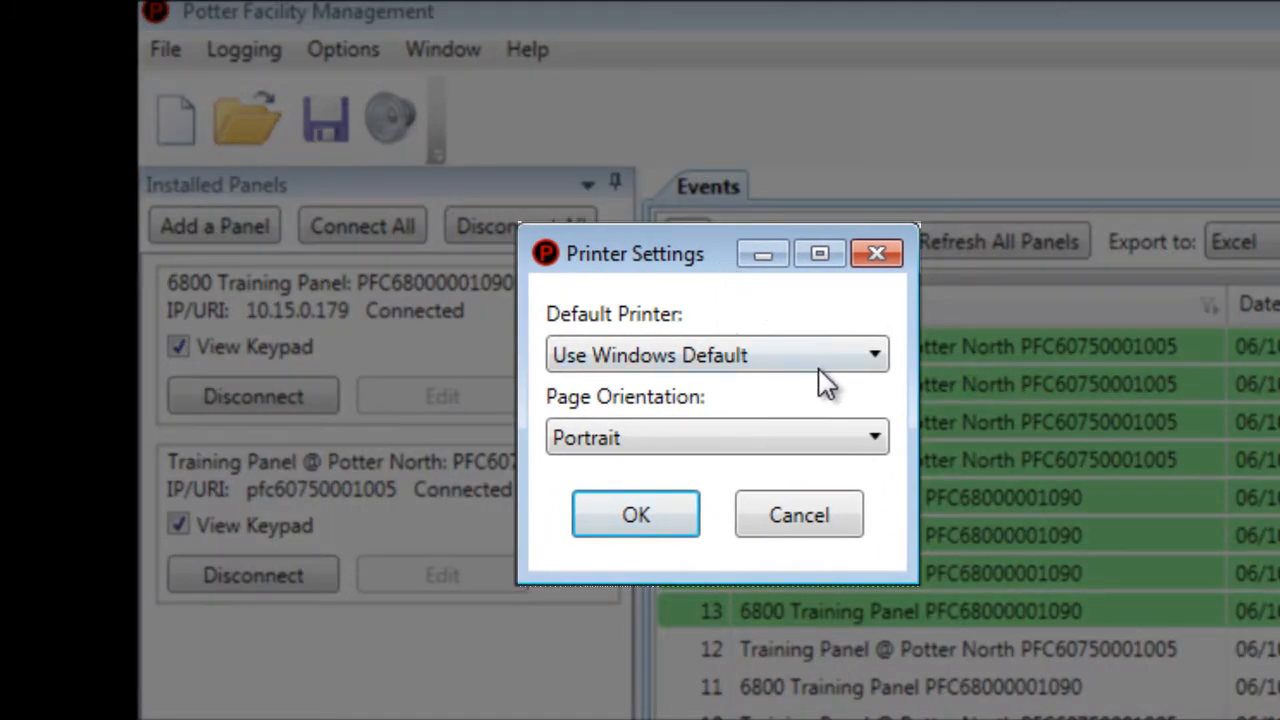
{"action": "left_click", "coordinate": [874, 358]}
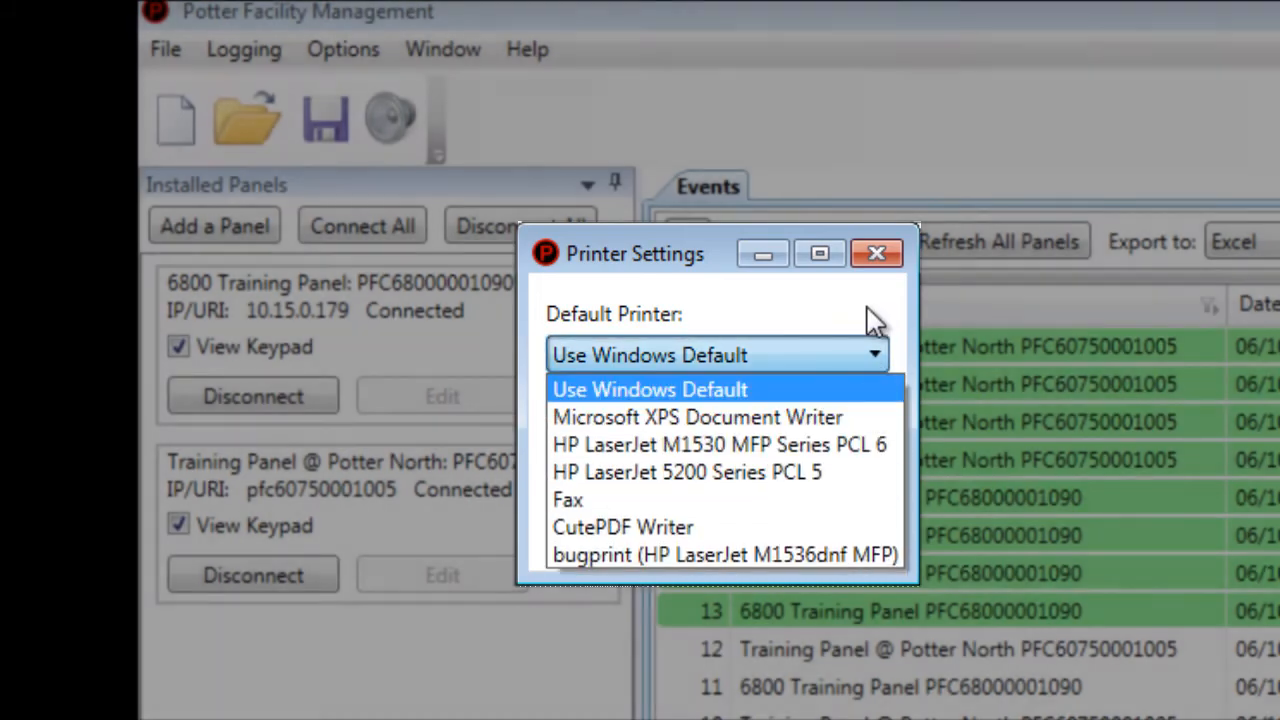
{"action": "left_click", "coordinate": [877, 254]}
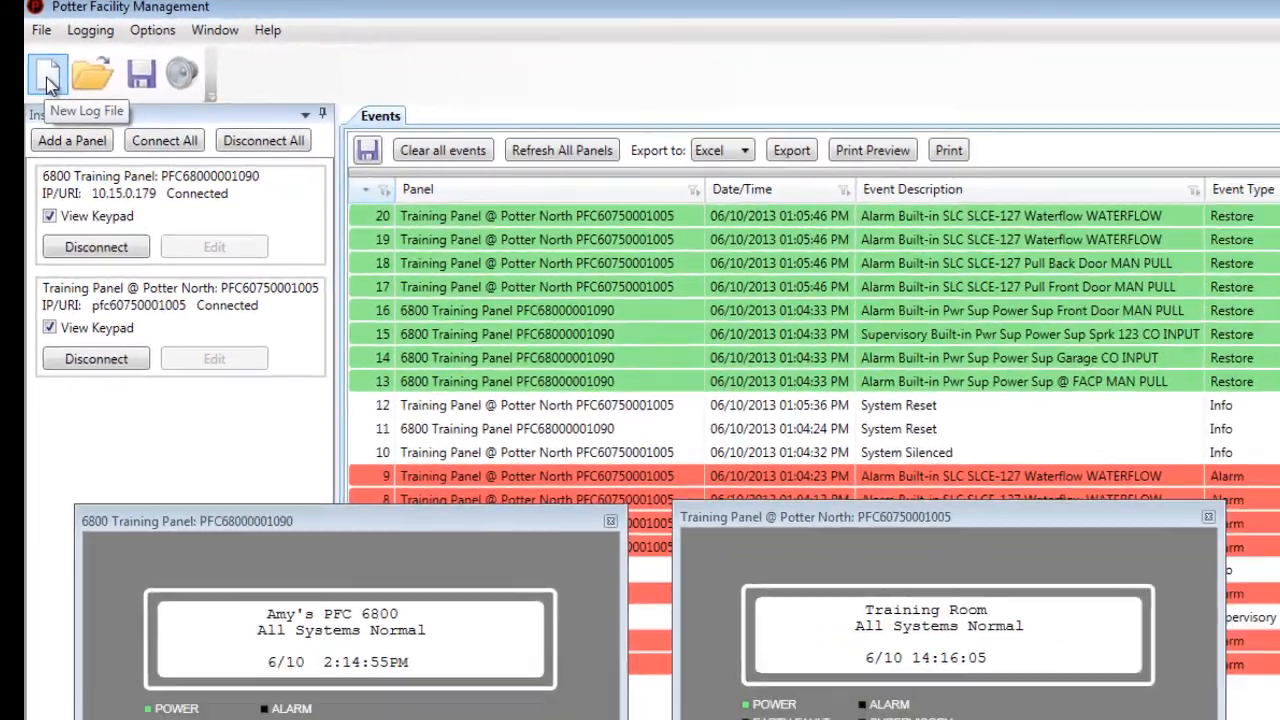
- Save a new log file named 'Testing' as XML in the Documents folder
{"action": "left_click", "coordinate": [178, 118]}
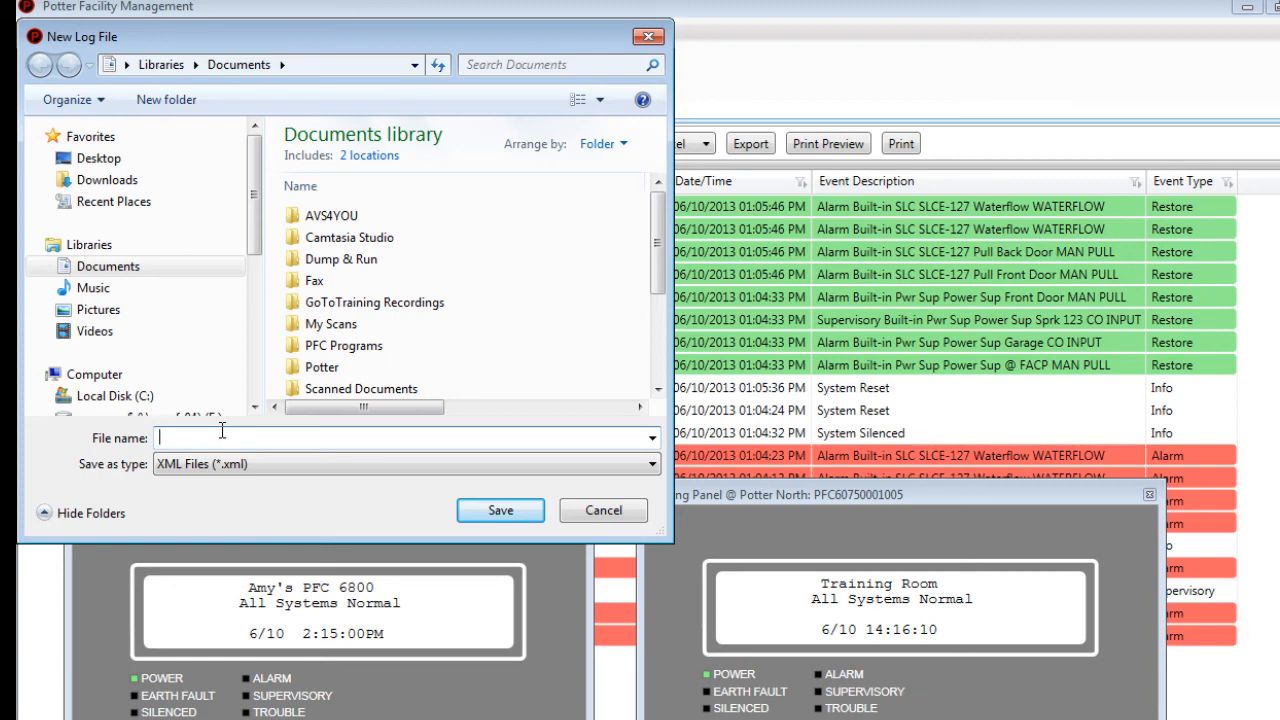
{"action": "type", "text": "Test"}
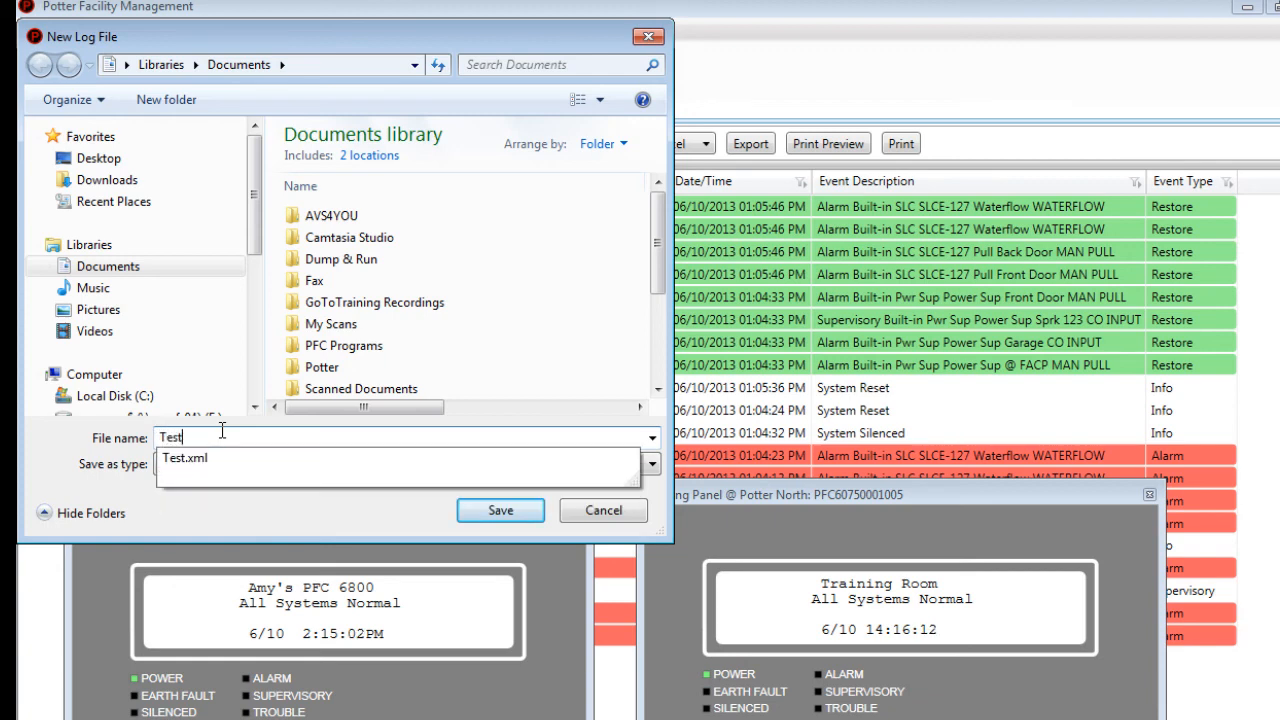
{"action": "type", "text": "ing"}
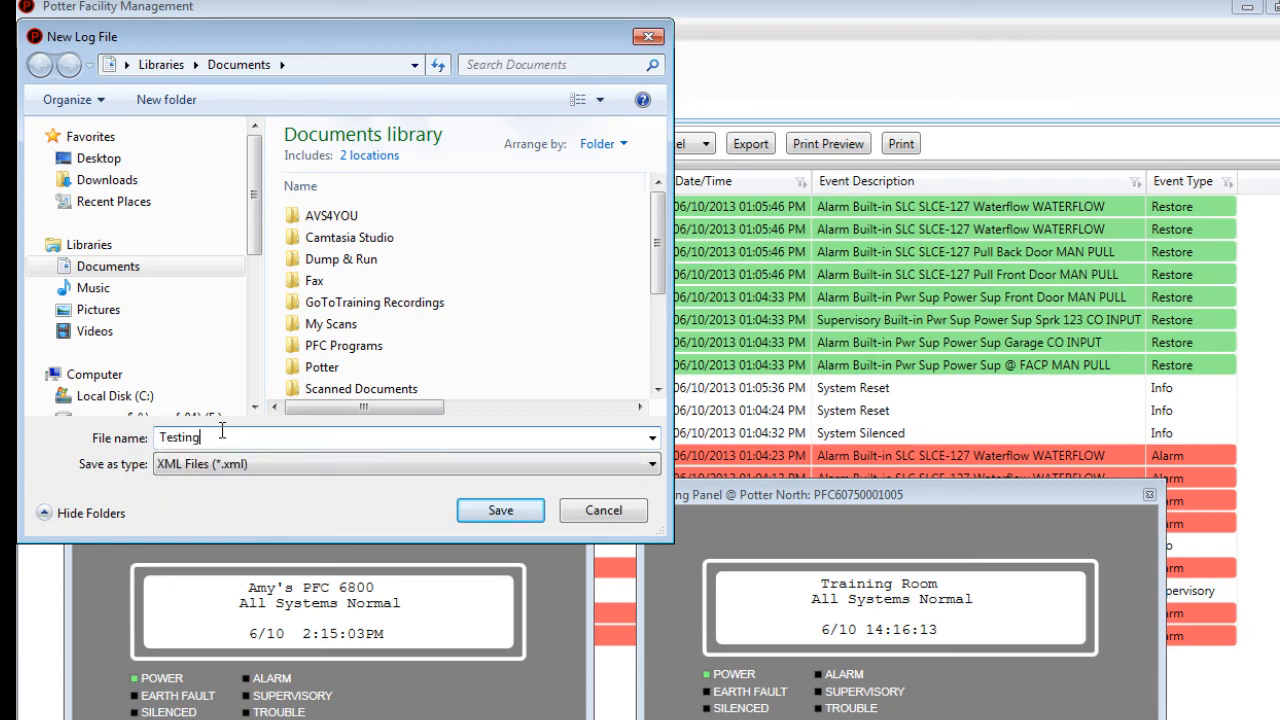
{"action": "left_click", "coordinate": [500, 510]}
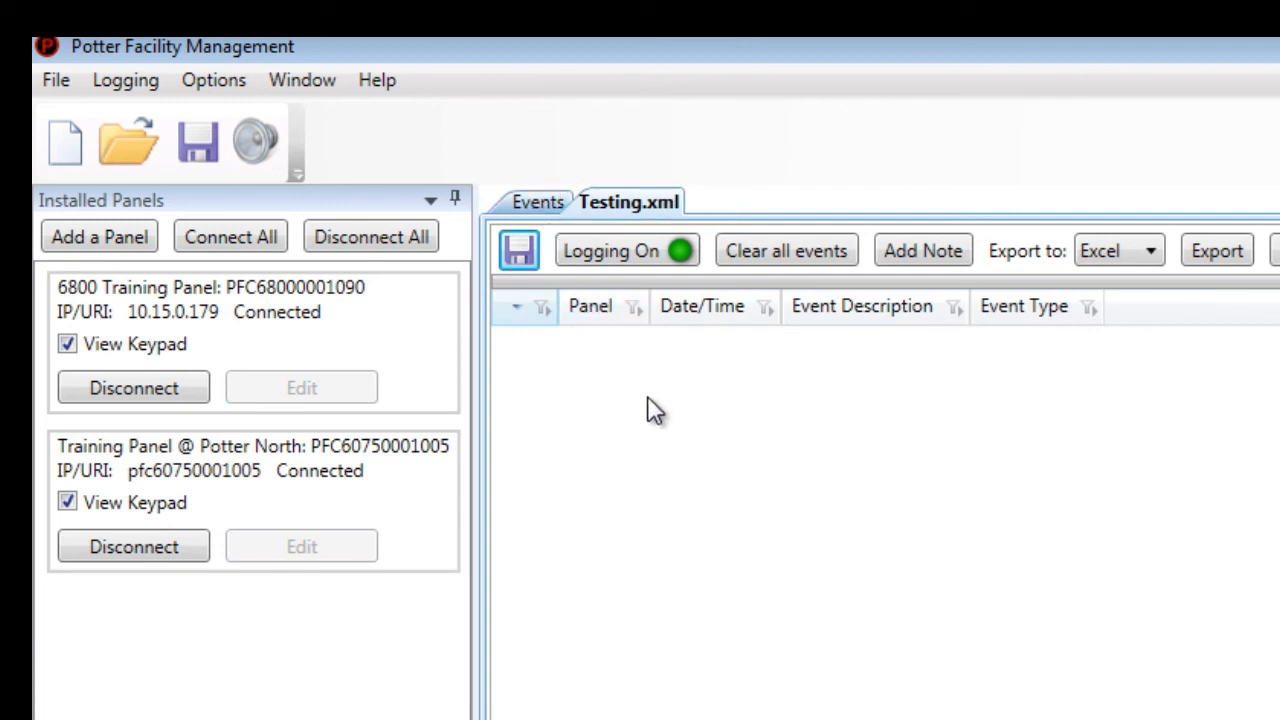
- Drag the Panel, Date/Time and Event Description column dividers rightward to widen them
{"action": "left_click_drag", "start_coordinate": [686, 308], "coordinate": [797, 308]}
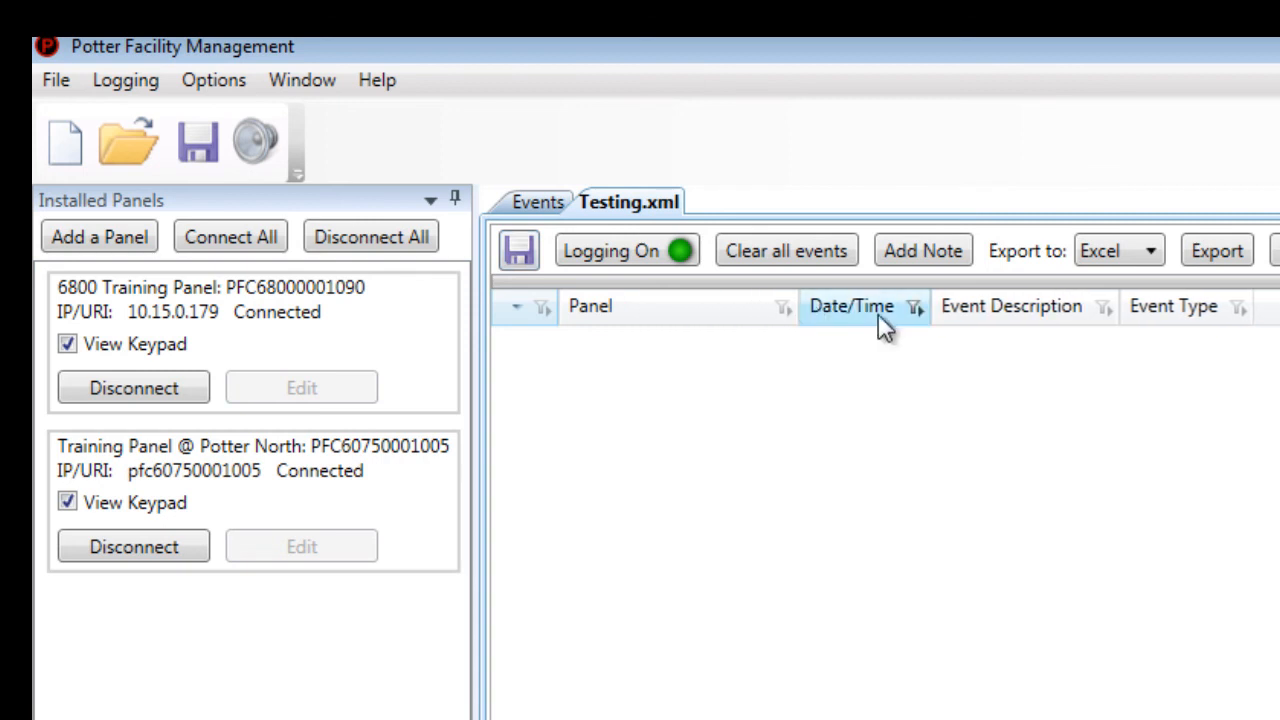
{"action": "left_click_drag", "start_coordinate": [935, 306], "coordinate": [1048, 306]}
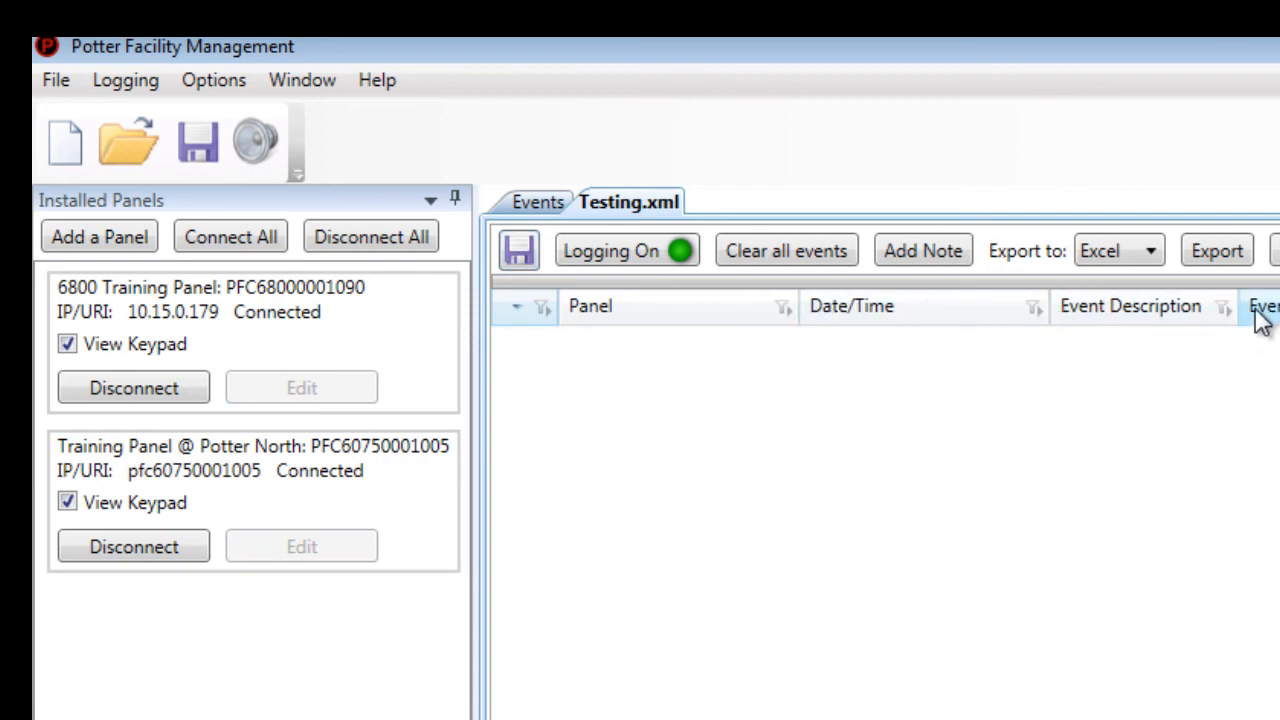
{"action": "left_click_drag", "start_coordinate": [1240, 306], "coordinate": [1279, 306]}
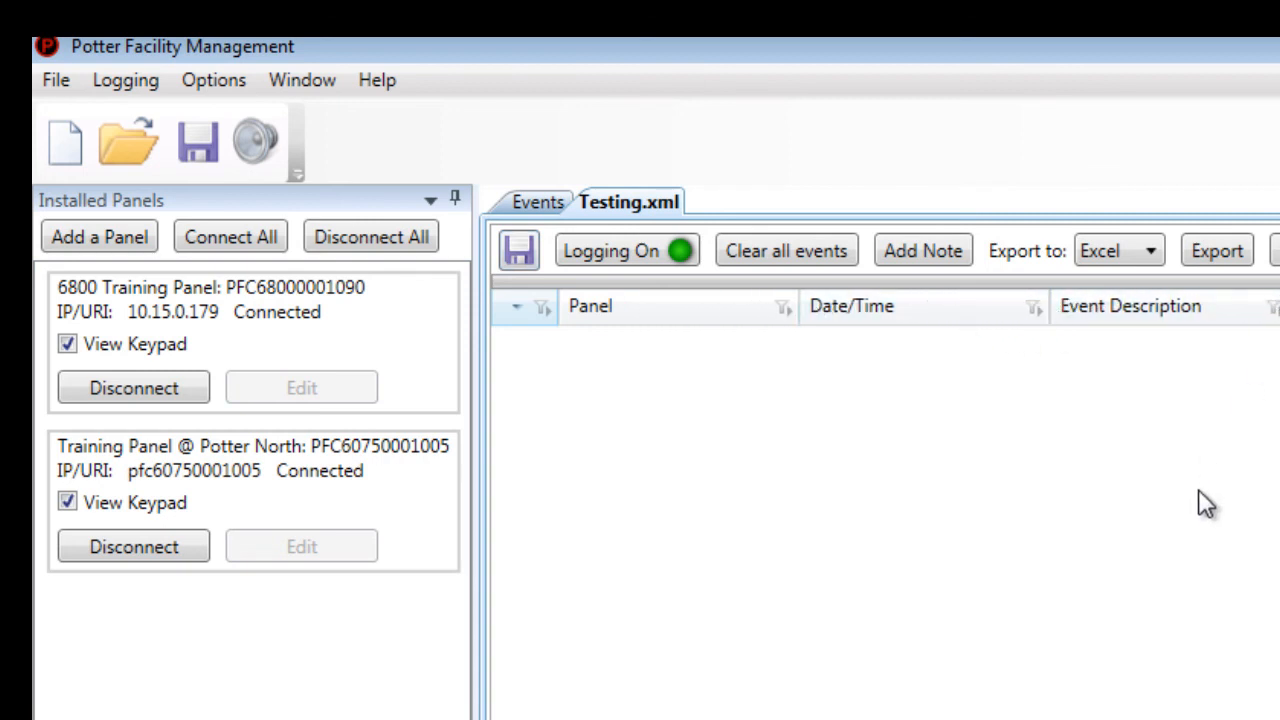